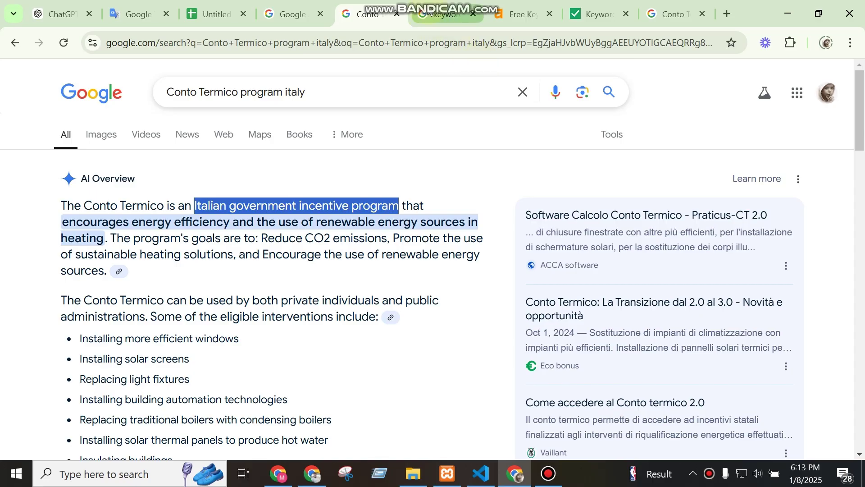
# Close the browser tab holding the Google results for the keyword difficulty test search.
pyautogui.click(464, 14)
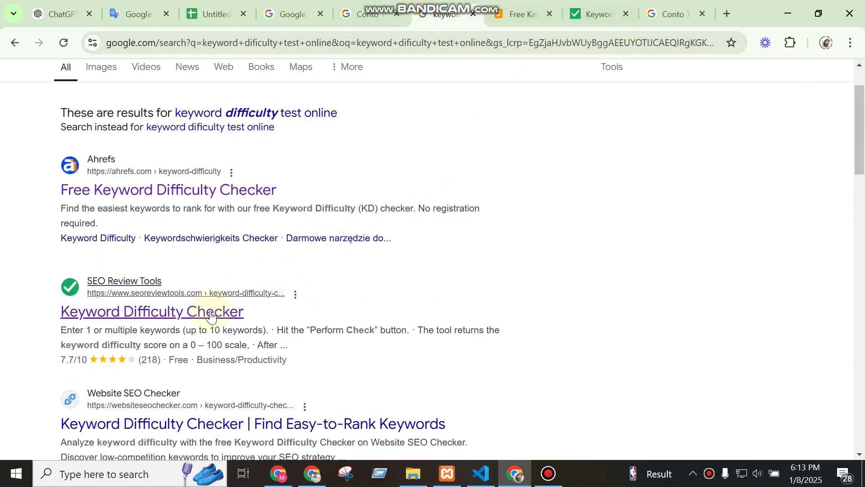
pyautogui.scroll(1, 306, 280)
pyautogui.click(473, 14)
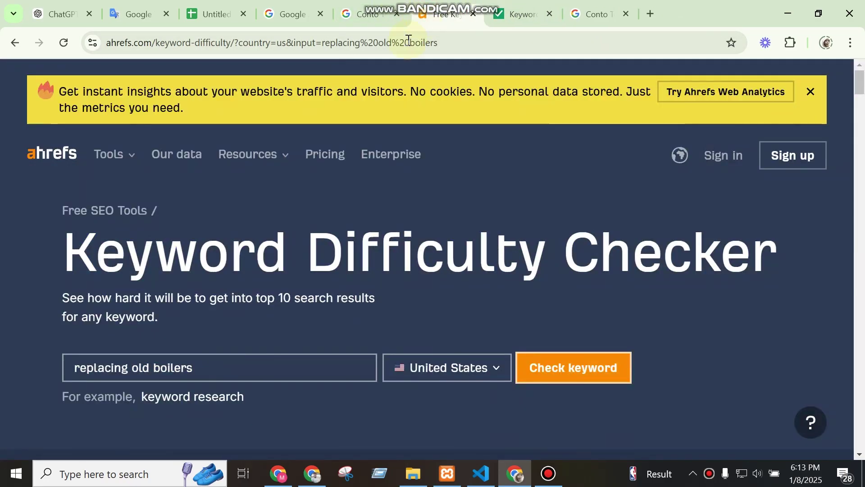
pyautogui.click(366, 18)
pyautogui.click(336, 52)
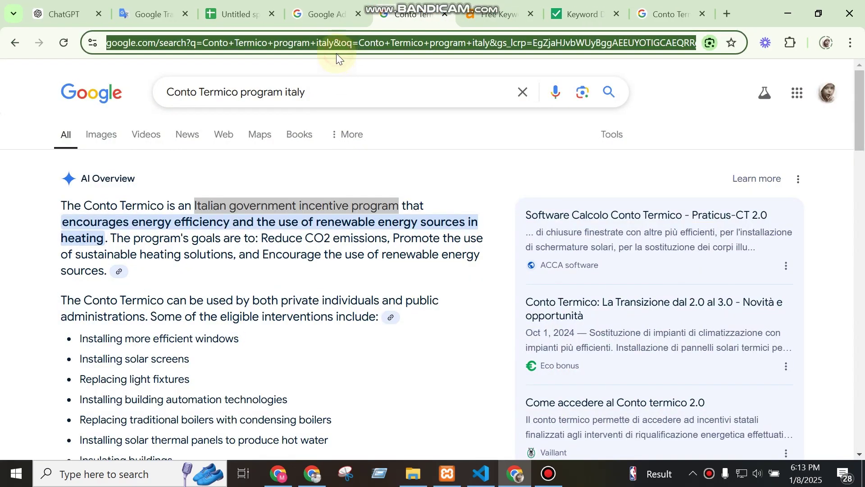
# Sign in to Google Ads with the listed account by entering the account password, and decline the Windows Hello password protection.
pyautogui.click(324, 14)
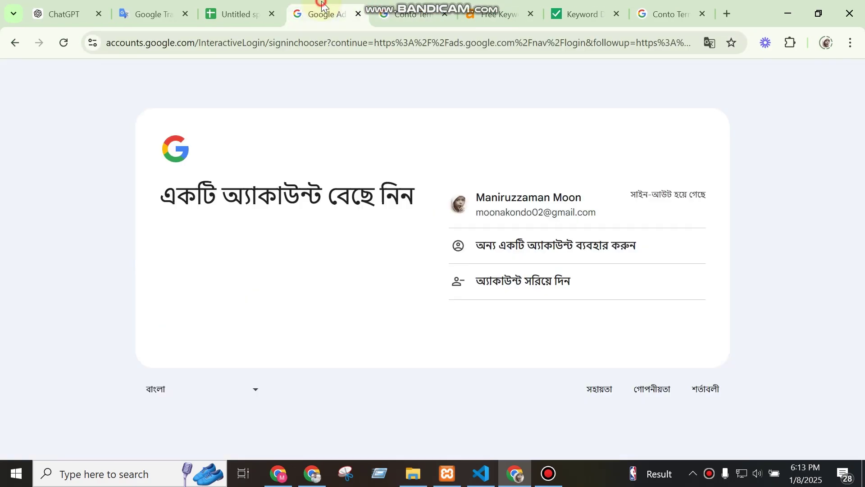
pyautogui.click(558, 215)
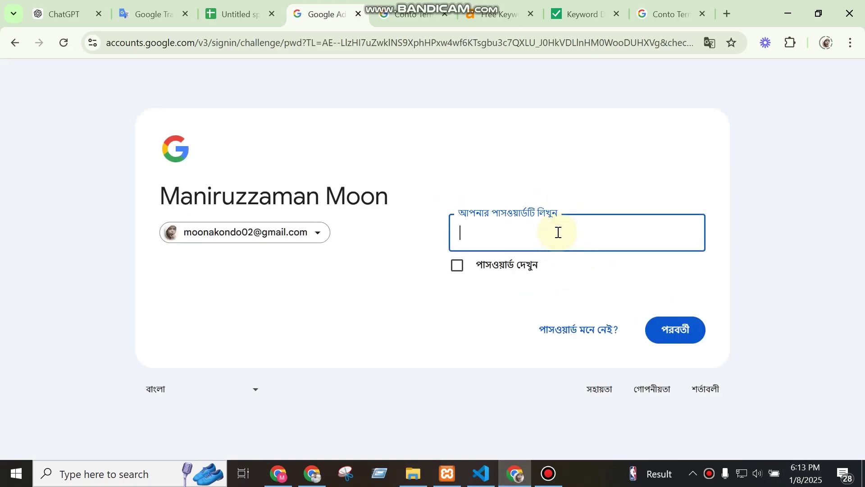
pyautogui.write('••')
pyautogui.press('Return')
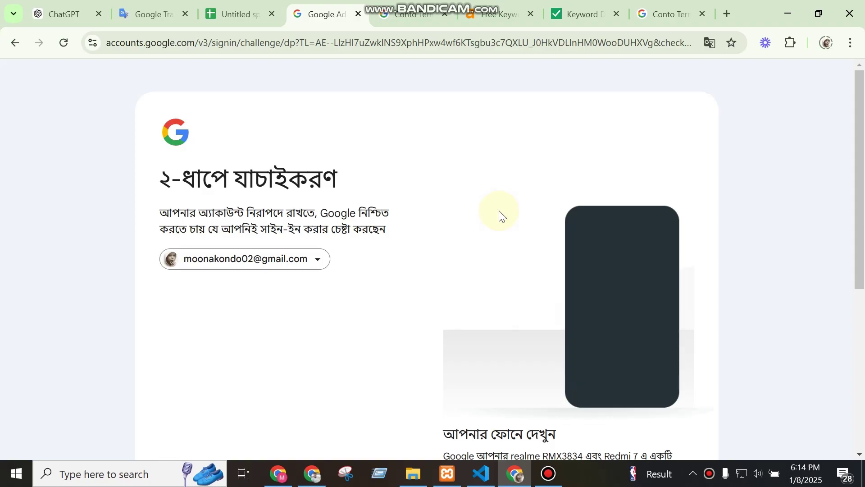
pyautogui.click(549, 473)
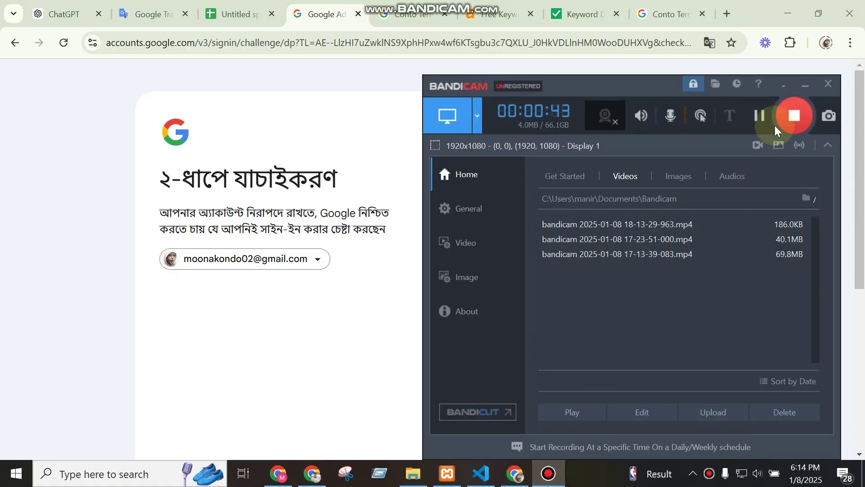
pyautogui.click(81, 221)
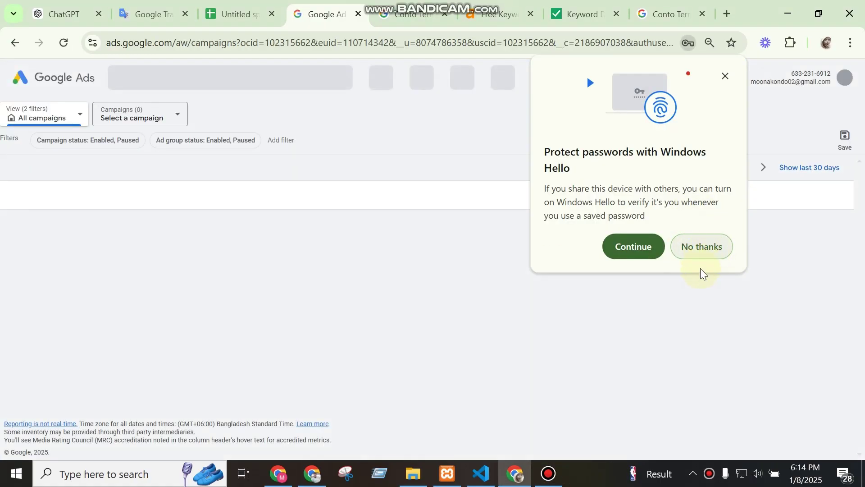
pyautogui.click(694, 246)
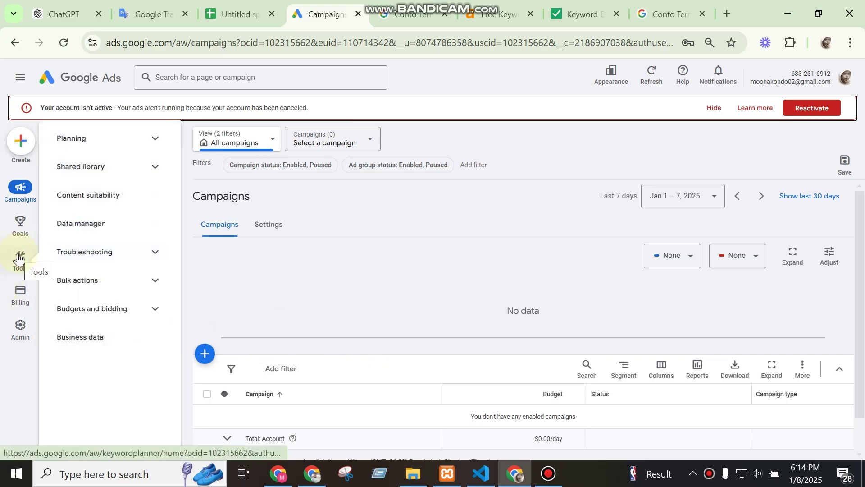
# Open Keyword Planner and bring up the keyword entry form of Get search volume and forecasts.
pyautogui.click(18, 258)
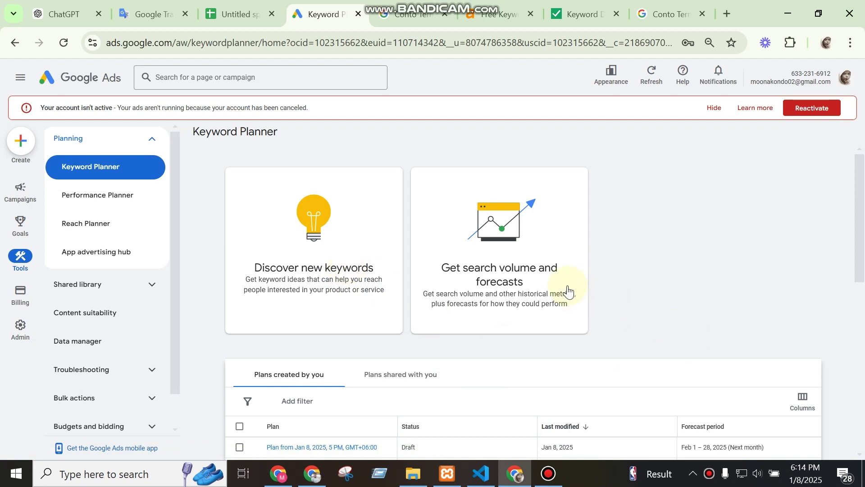
pyautogui.click(512, 257)
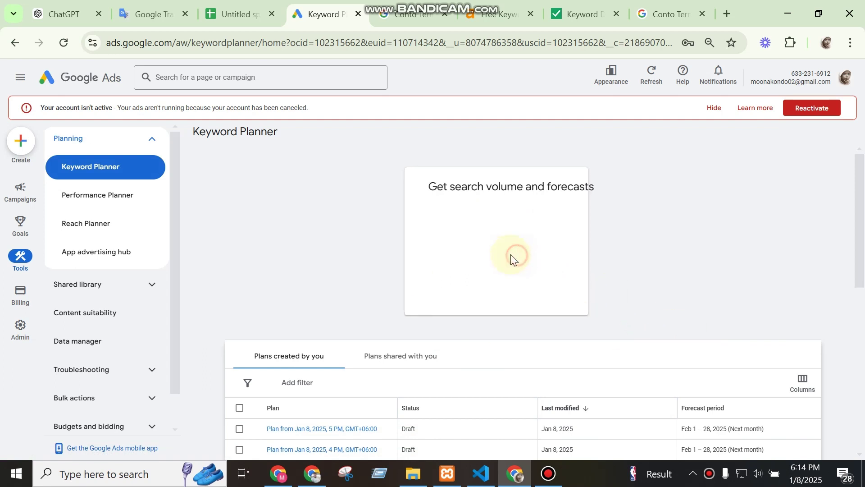
pyautogui.click(341, 228)
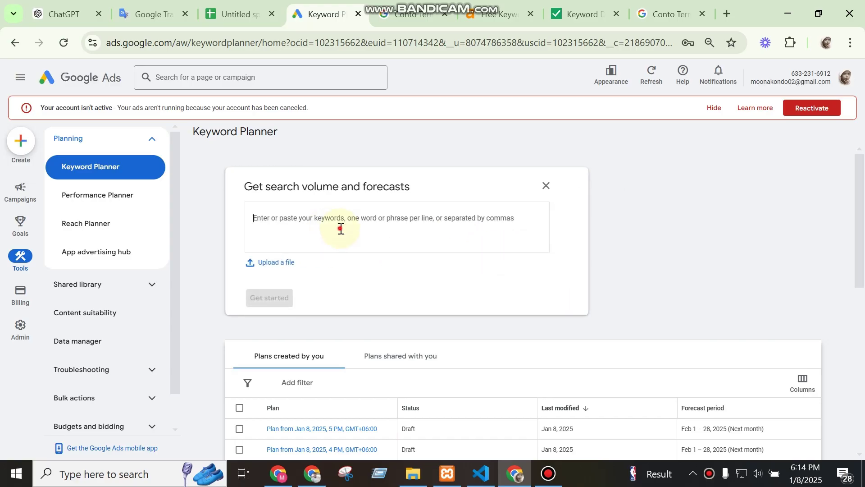
# Copy "Conto Termico program italy" from Google Translate and get its search volume and forecasts in Keyword Planner.
pyautogui.click(156, 13)
pyautogui.moveTo(187, 190); pyautogui.dragTo(5, 193)
pyautogui.hotkey('ctrl', 'c')
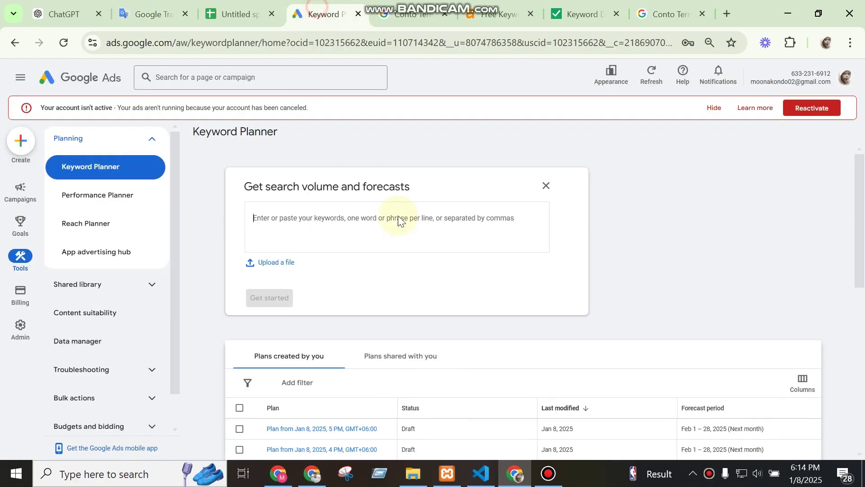
pyautogui.click(321, 14)
pyautogui.click(396, 215)
pyautogui.hotkey('ctrl', 'v')
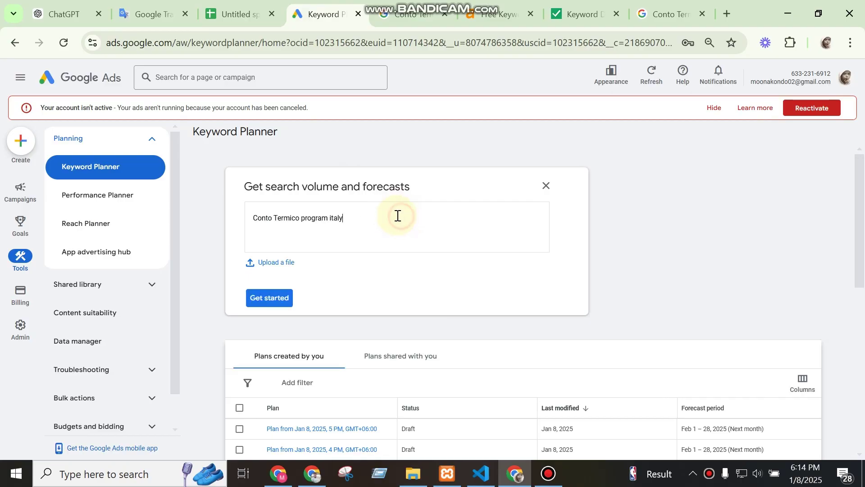
pyautogui.click(265, 296)
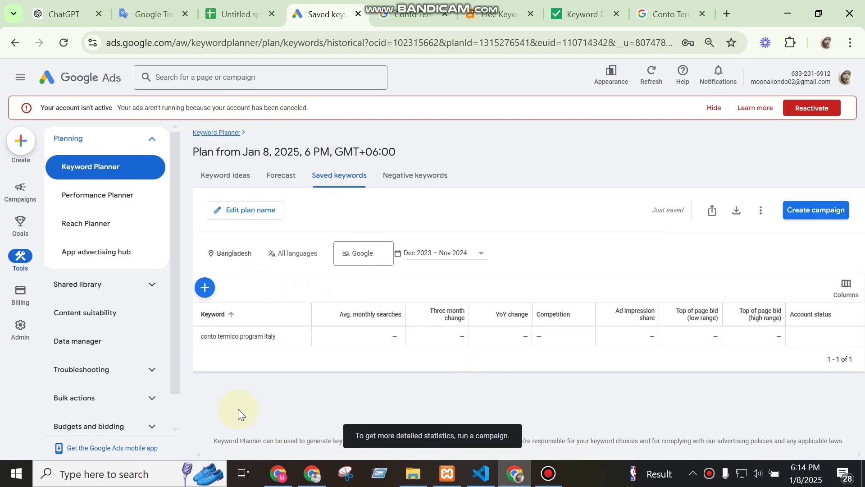
# Remove Bangladesh from the keyword plan's locations, include the country Italy instead, and save the change.
pyautogui.click(231, 255)
pyautogui.click(205, 167)
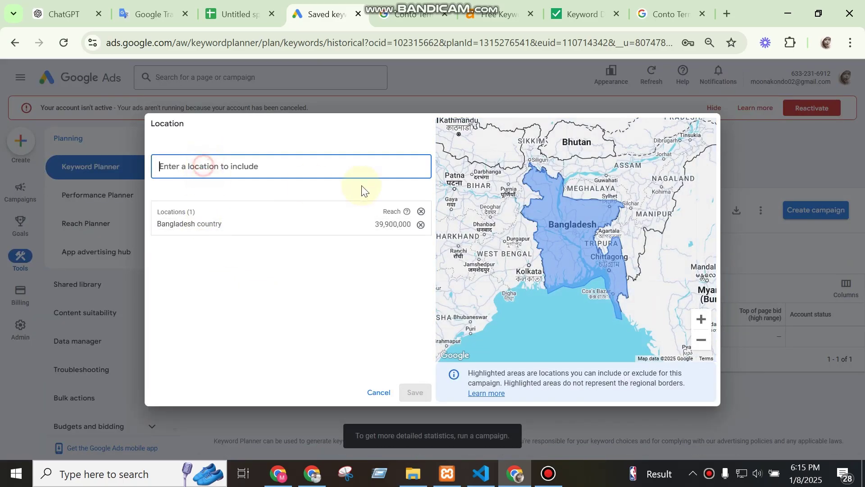
pyautogui.click(420, 225)
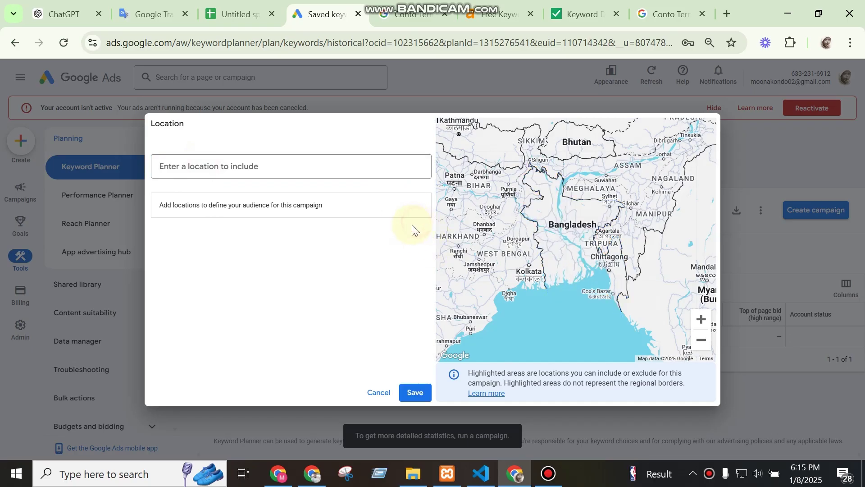
pyautogui.click(190, 163)
pyautogui.write('ital')
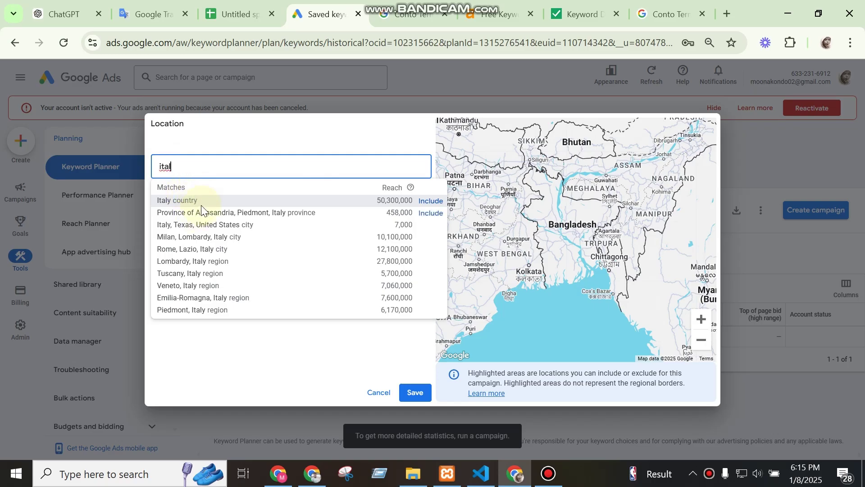
pyautogui.click(189, 200)
pyautogui.click(414, 392)
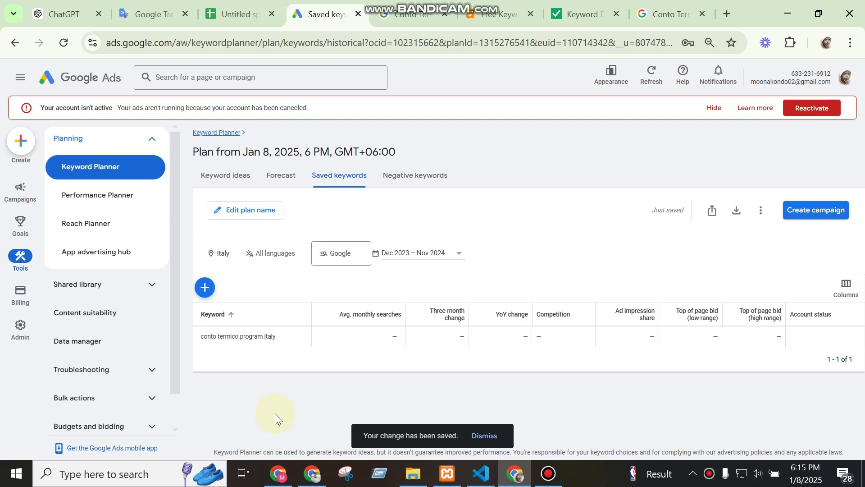
# Return to the Keyword Planner start page and open Discover new keywords.
pyautogui.click(87, 169)
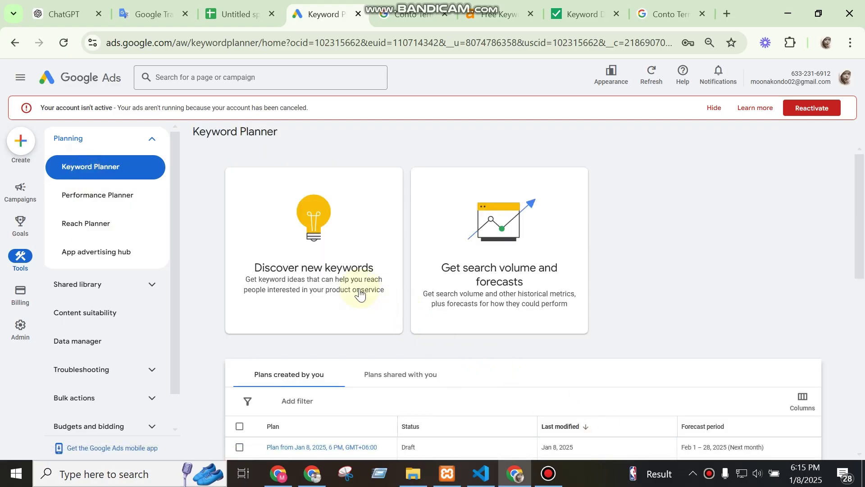
pyautogui.click(360, 295)
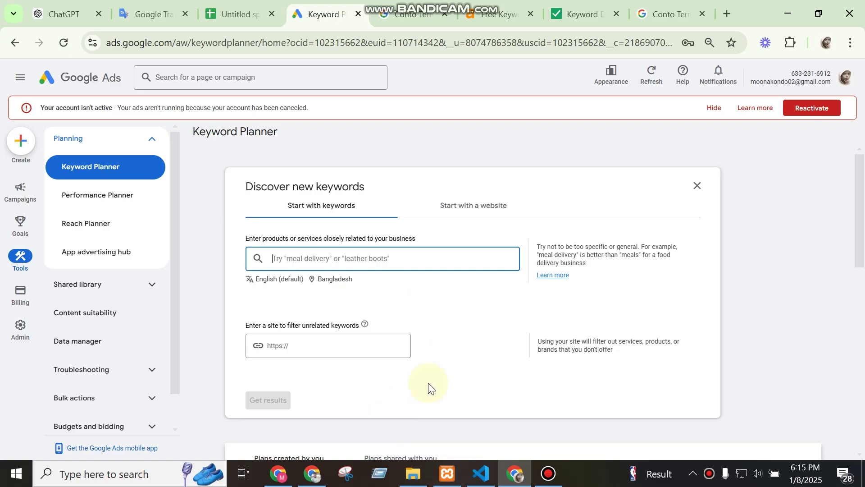
# Review the candidate keyword list in Google Translate and the Google results for the Conto Termico program.
pyautogui.click(225, 14)
pyautogui.click(154, 14)
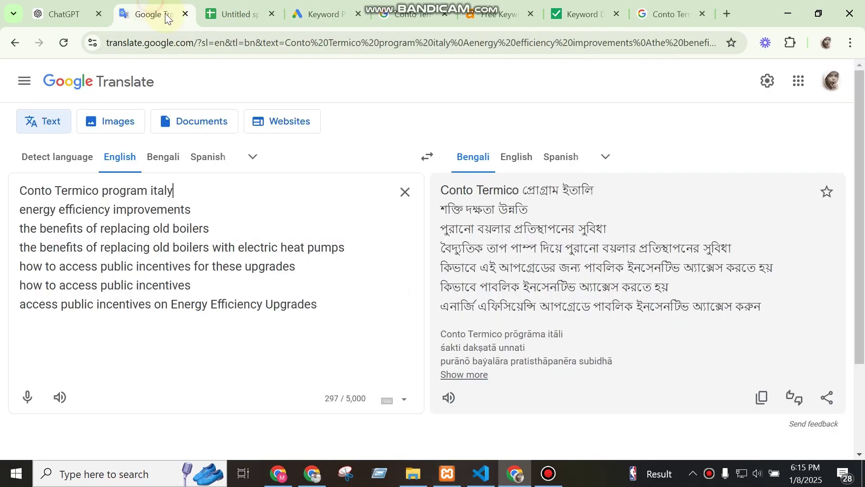
pyautogui.moveTo(323, 306); pyautogui.dragTo(4, 210)
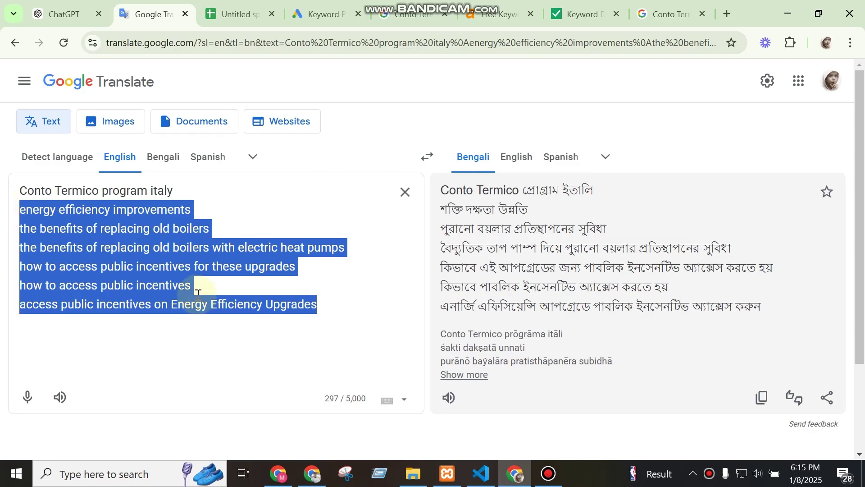
pyautogui.click(241, 281)
pyautogui.moveTo(332, 304); pyautogui.dragTo(4, 194)
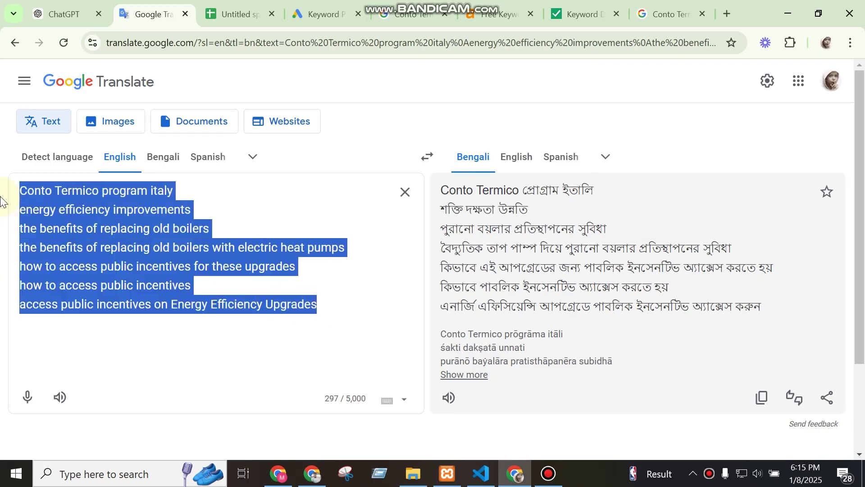
pyautogui.click(136, 252)
pyautogui.click(324, 304)
pyautogui.moveTo(324, 304); pyautogui.dragTo(18, 189)
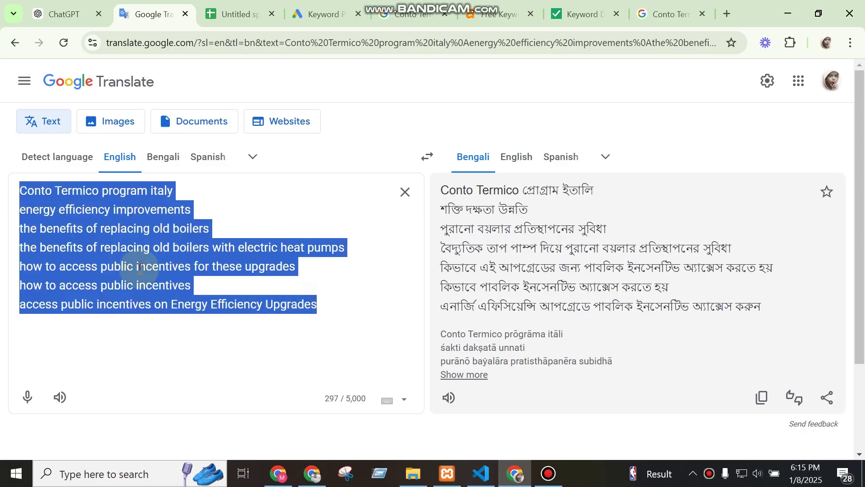
pyautogui.click(213, 266)
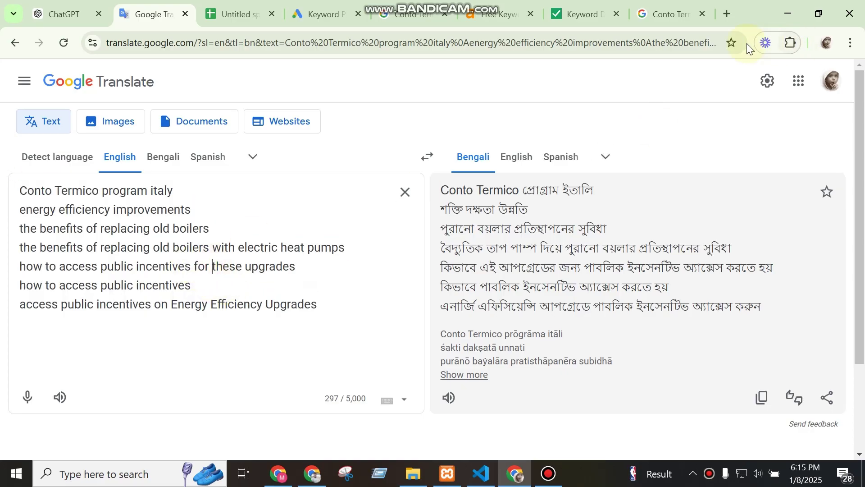
pyautogui.click(669, 14)
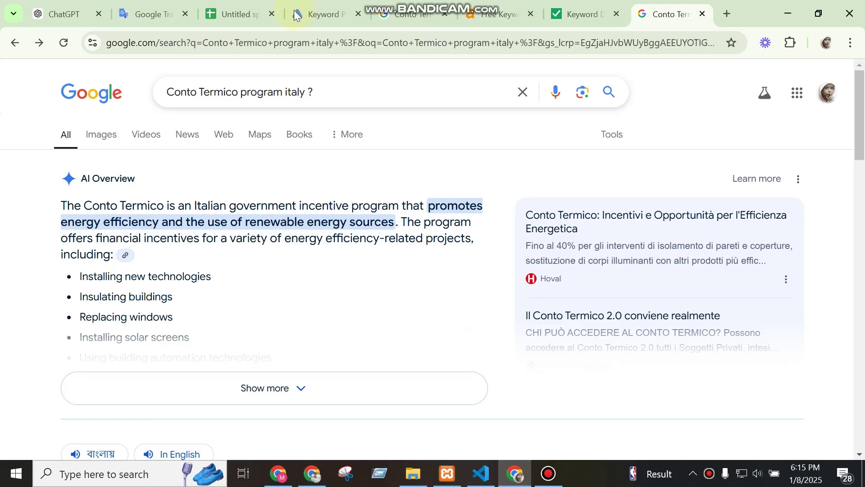
# Copy "energy efficiency improvements" from Google Translate and get Keyword Planner ideas for "energy efficiency improvements italy".
pyautogui.click(158, 15)
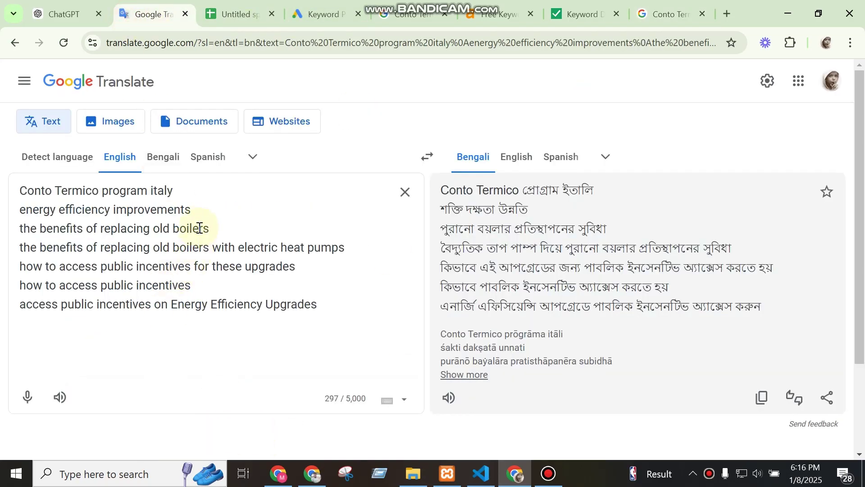
pyautogui.moveTo(193, 209); pyautogui.dragTo(3, 218)
pyautogui.hotkey('ctrl', 'c')
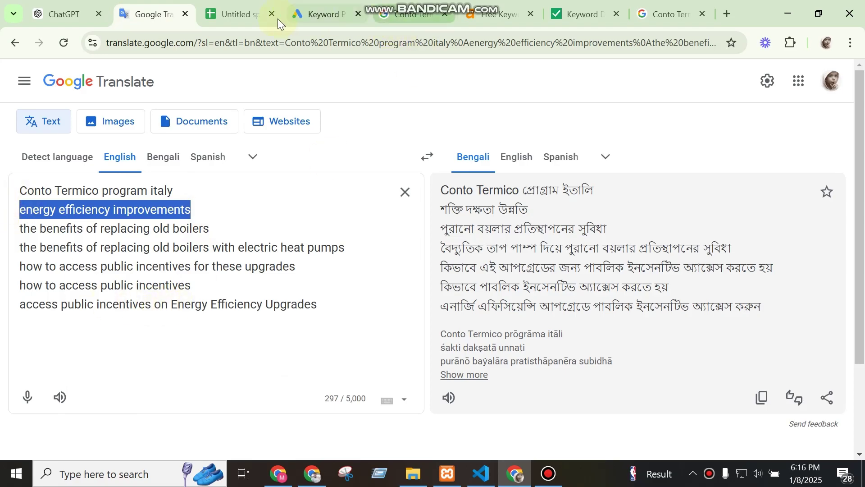
pyautogui.click(319, 11)
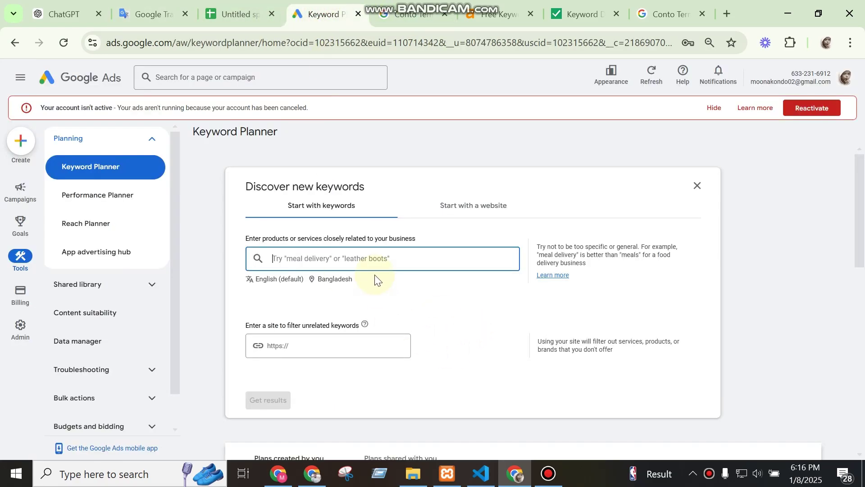
pyautogui.hotkey('ctrl', 'v')
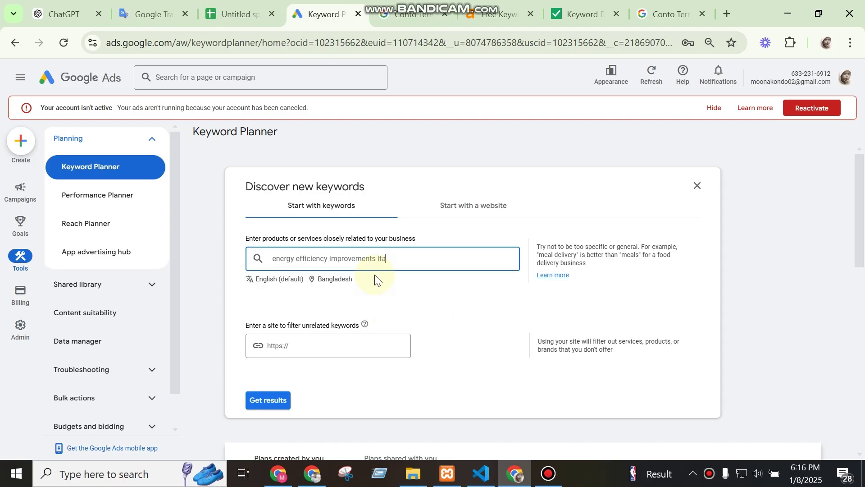
pyautogui.write('italy')
pyautogui.press('Return')
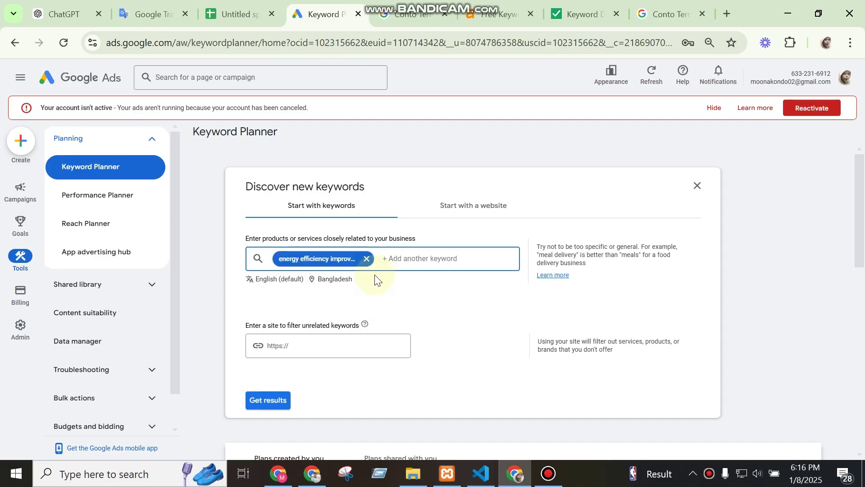
pyautogui.click(269, 400)
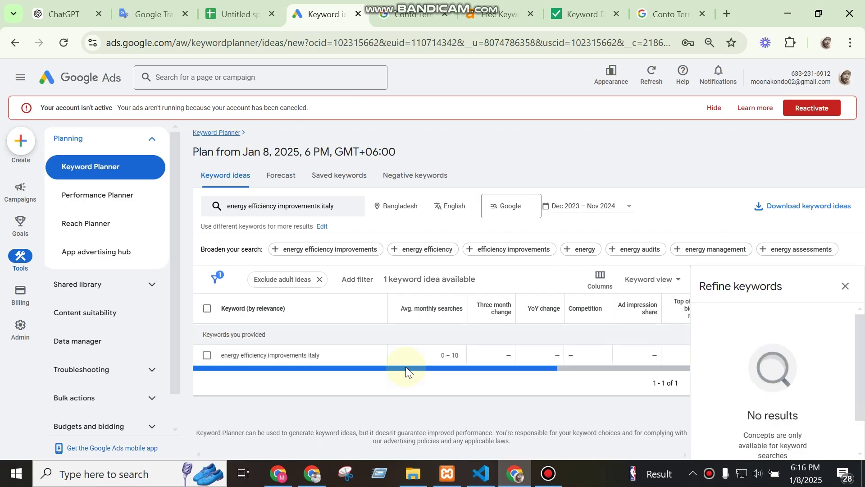
# Copy "energy efficiency improvements italy" from the Keyword Planner results and search Google for it.
pyautogui.moveTo(338, 358); pyautogui.dragTo(217, 358)
pyautogui.hotkey('ctrl', 'c')
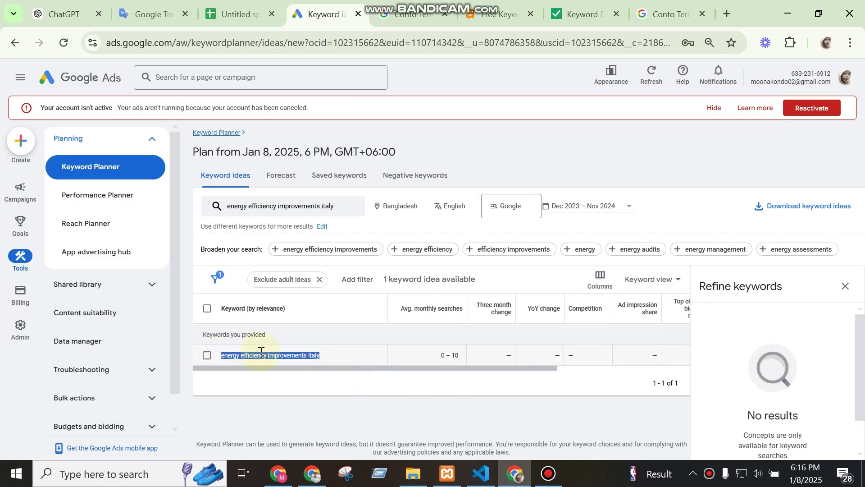
pyautogui.click(667, 14)
pyautogui.tripleClick(321, 96)
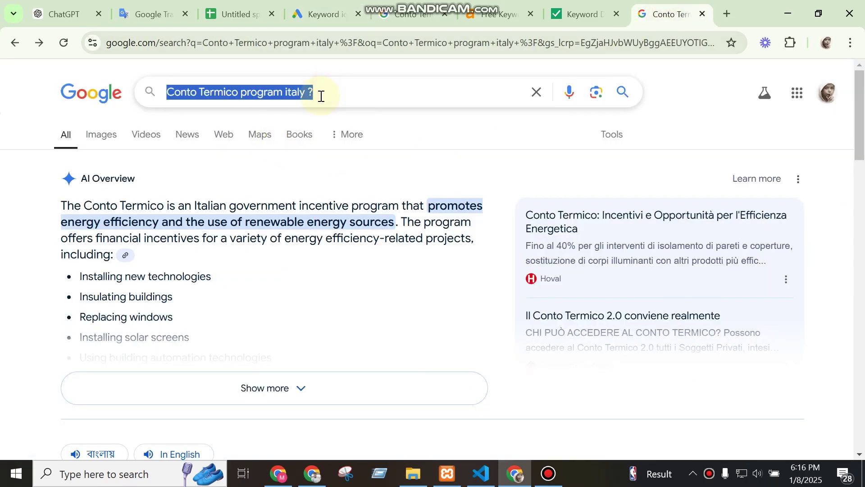
pyautogui.hotkey('ctrl', 'v')
pyautogui.press('Return')
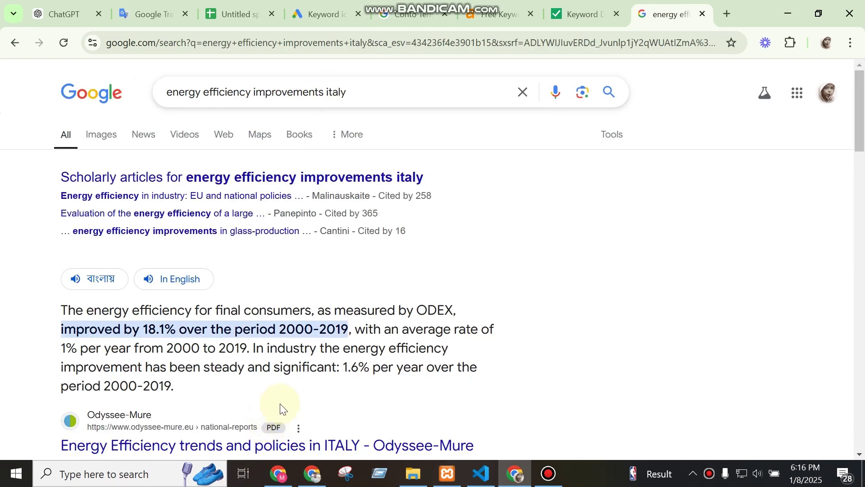
# Examine the Google results and suggestions for "energy efficiency improvements italy" for alternative phrasings, comparing them with the Keyword Planner result.
pyautogui.scroll(-2, 280, 410)
pyautogui.scroll(2, 262, 396)
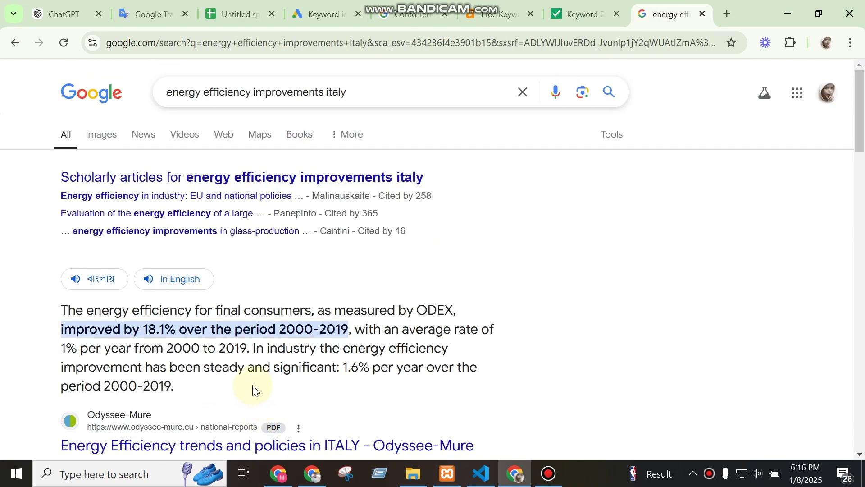
pyautogui.scroll(-3, 254, 391)
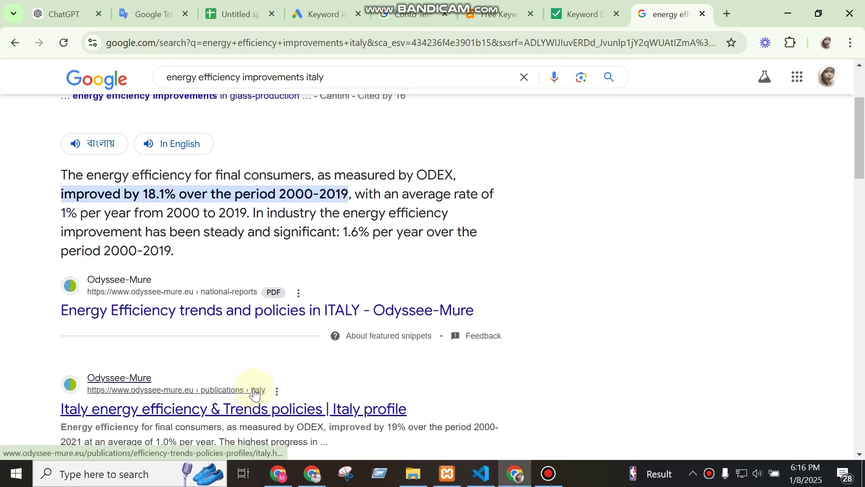
pyautogui.scroll(3, 248, 387)
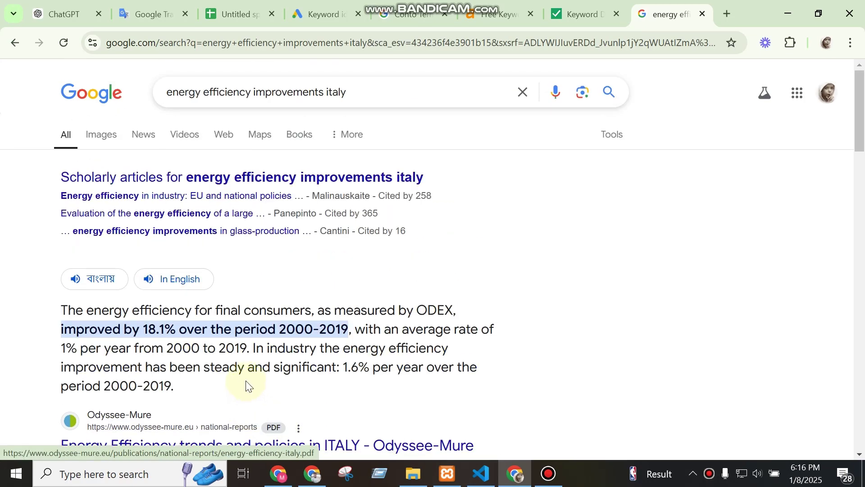
pyautogui.click(306, 92)
pyautogui.moveTo(252, 93); pyautogui.dragTo(428, 91)
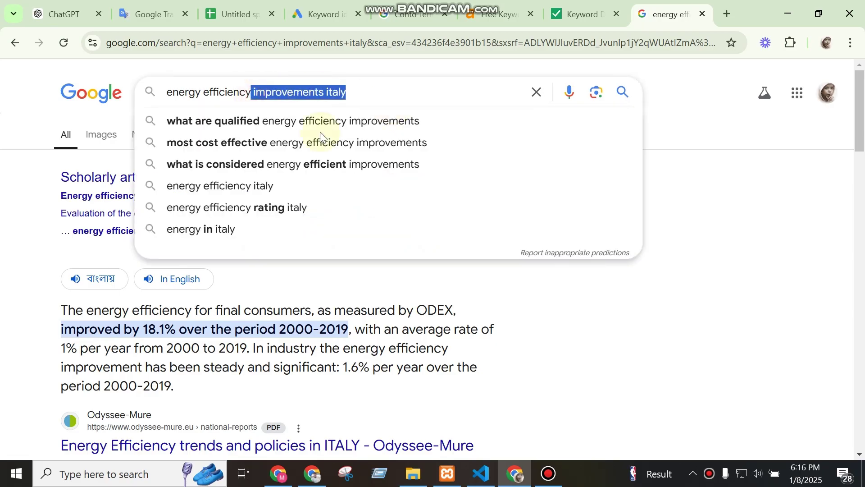
pyautogui.click(2, 271)
pyautogui.scroll(-6, 315, 372)
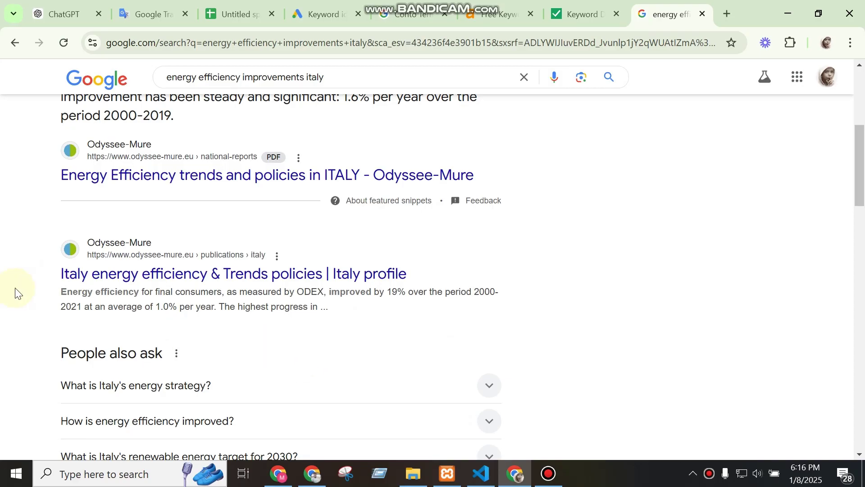
pyautogui.moveTo(58, 273); pyautogui.dragTo(205, 282)
pyautogui.click(321, 14)
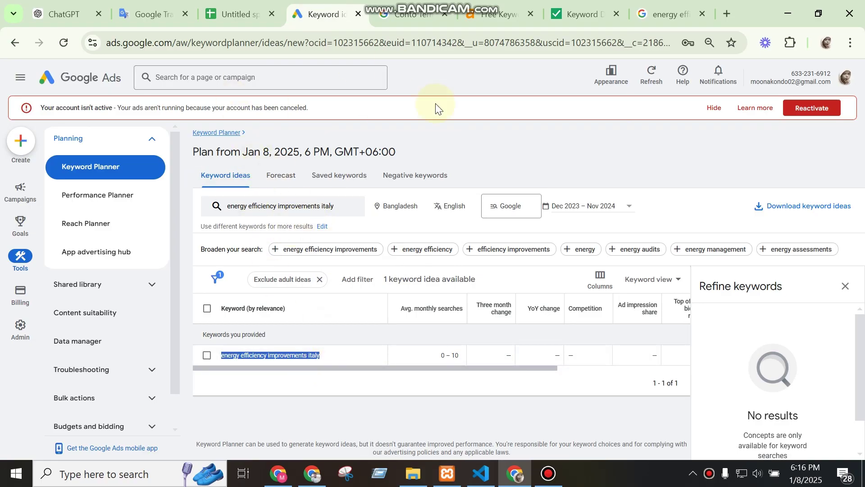
pyautogui.click(669, 14)
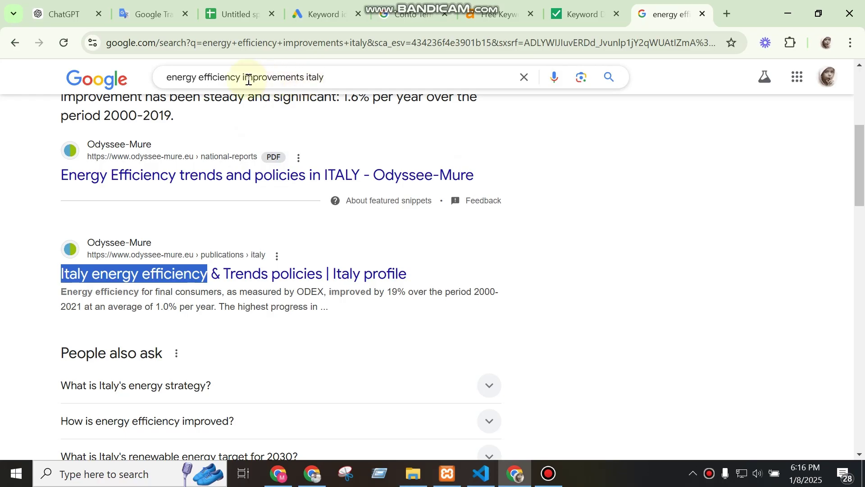
# Search Google for the suggested query "energy efficiency programs" and copy that phrase.
pyautogui.moveTo(244, 79); pyautogui.dragTo(416, 87)
pyautogui.write('pr')
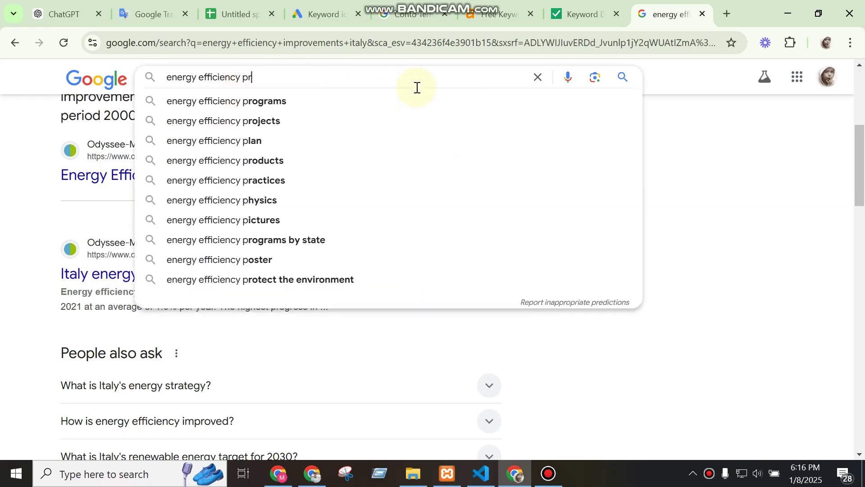
pyautogui.write('ogram')
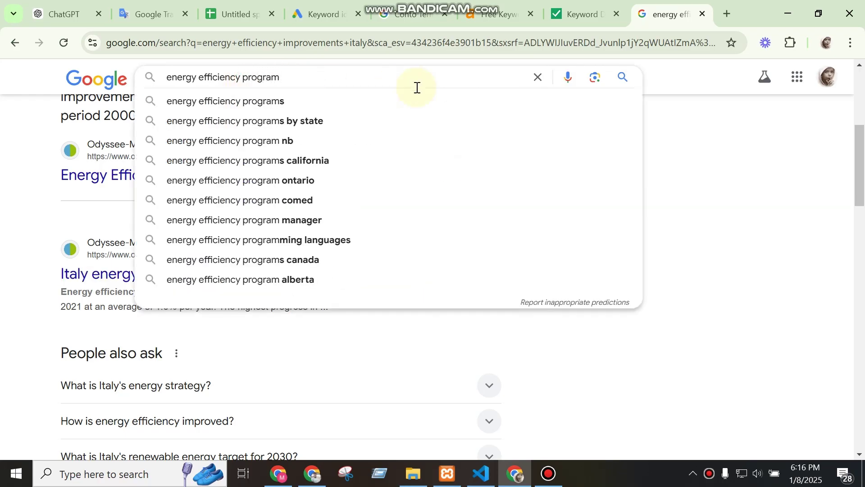
pyautogui.click(297, 101)
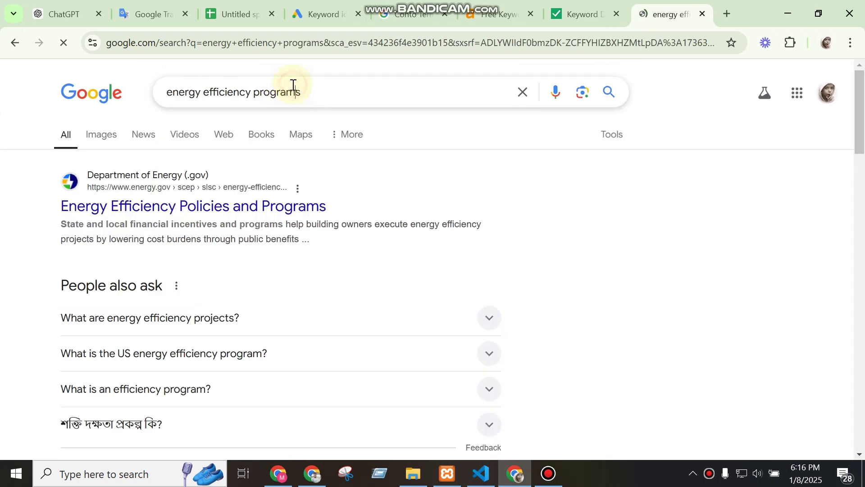
pyautogui.tripleClick(293, 85)
pyautogui.hotkey('ctrl', 'c')
# Start signing back in to the signed-out keyword spreadsheet and return to the Keyword Planner results.
pyautogui.click(264, 5)
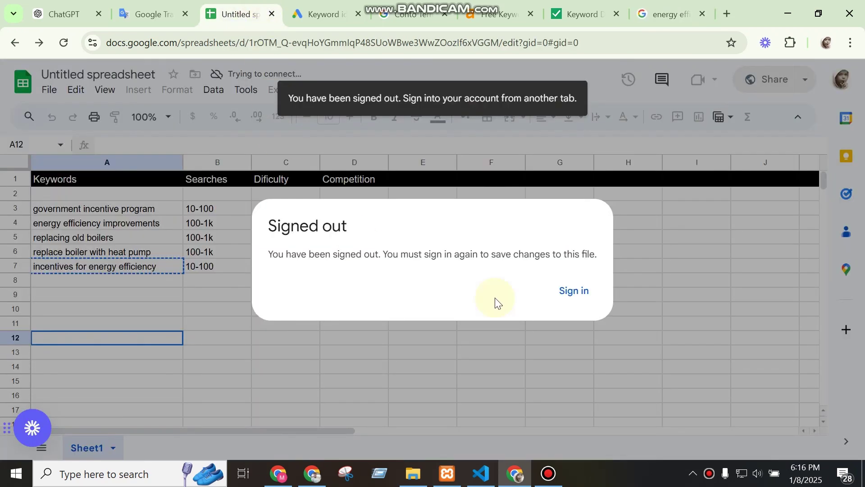
pyautogui.click(574, 291)
pyautogui.click(667, 14)
pyautogui.click(496, 14)
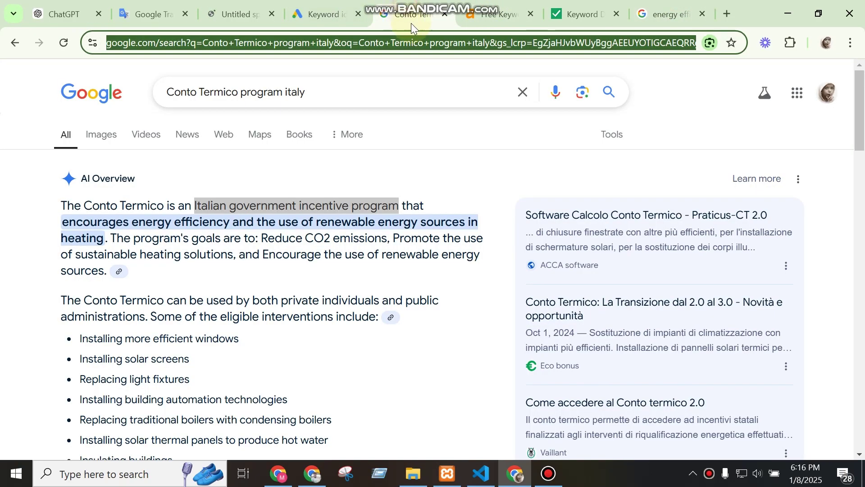
pyautogui.click(407, 13)
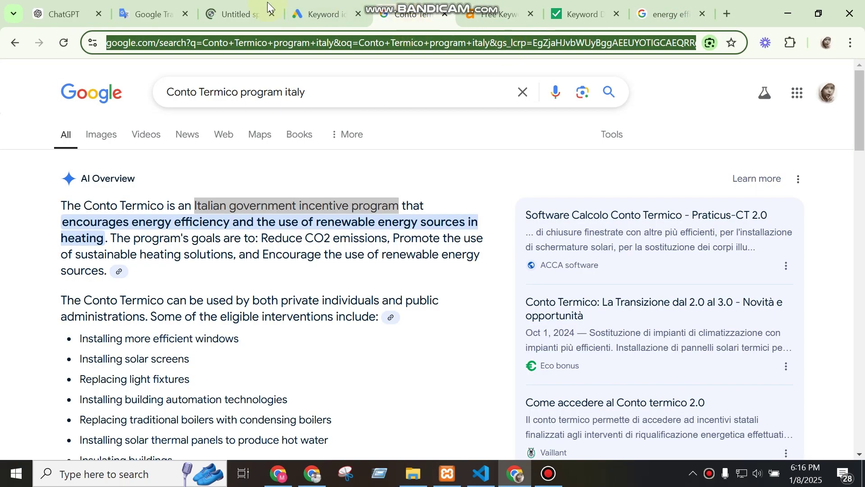
pyautogui.click(335, 6)
pyautogui.click(251, 77)
pyautogui.hotkey('ctrl', 'v')
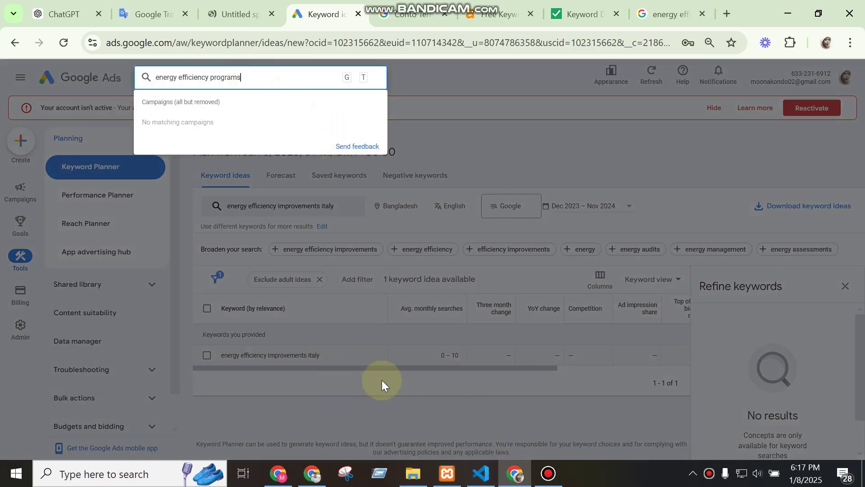
pyautogui.click(398, 368)
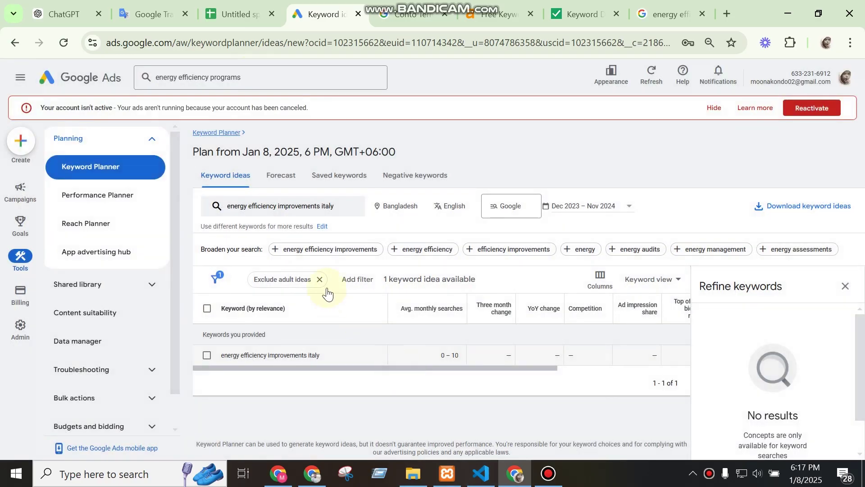
# Replace the Keyword Planner search term with "energy efficiency programs" and get its keyword ideas.
pyautogui.click(294, 206)
pyautogui.click(303, 257)
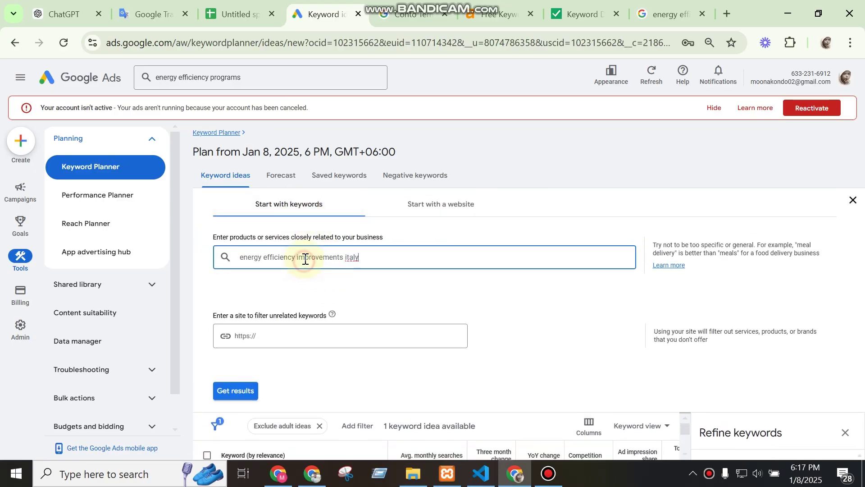
pyautogui.hotkey('ctrl', 'a')
pyautogui.hotkey('ctrl', 'v')
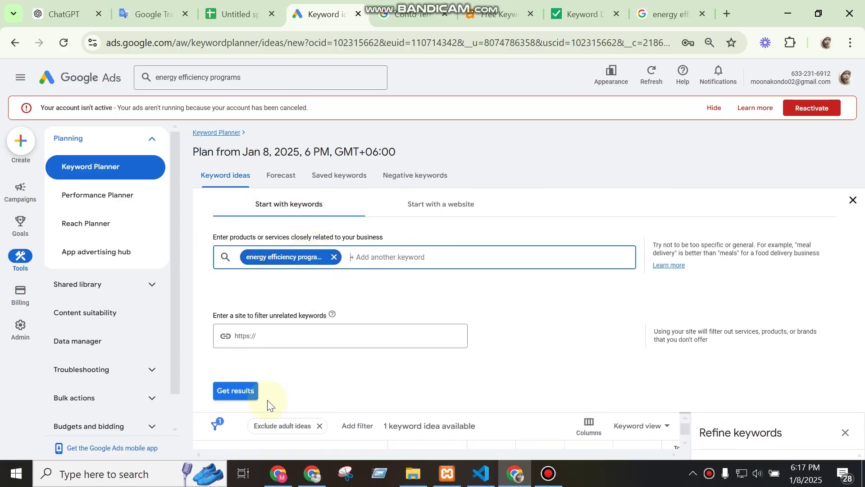
pyautogui.click(231, 396)
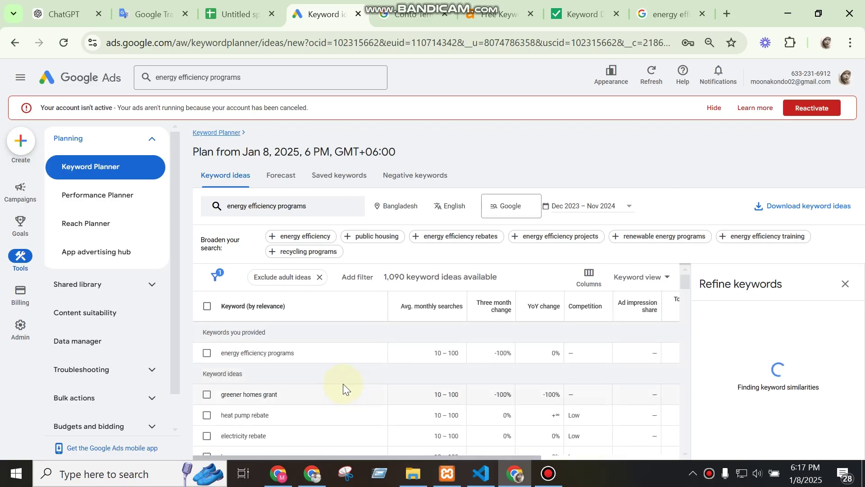
# Copy "energy efficiency programs" from Keyword Planner, search the spreadsheet for duplicates, and add it in cell A8.
pyautogui.moveTo(298, 353); pyautogui.dragTo(202, 354)
pyautogui.hotkey('ctrl', 'c')
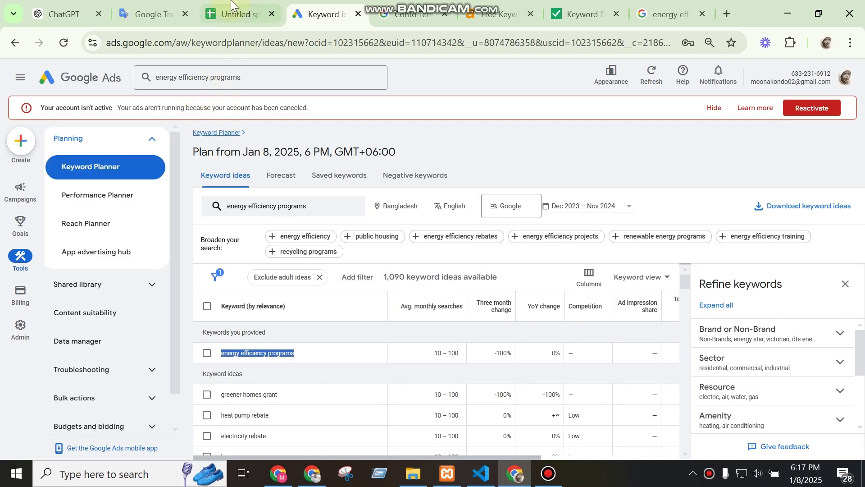
pyautogui.click(234, 14)
pyautogui.hotkey('ctrl', 'f')
pyautogui.hotkey('ctrl', 'v')
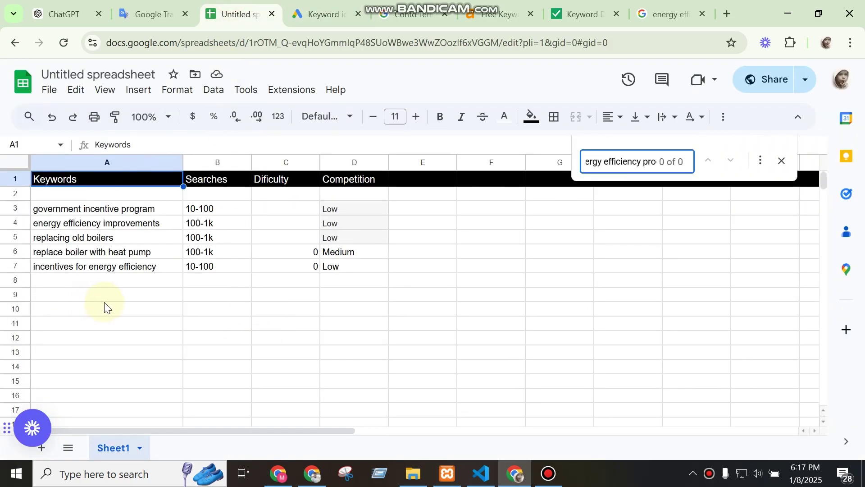
pyautogui.click(91, 283)
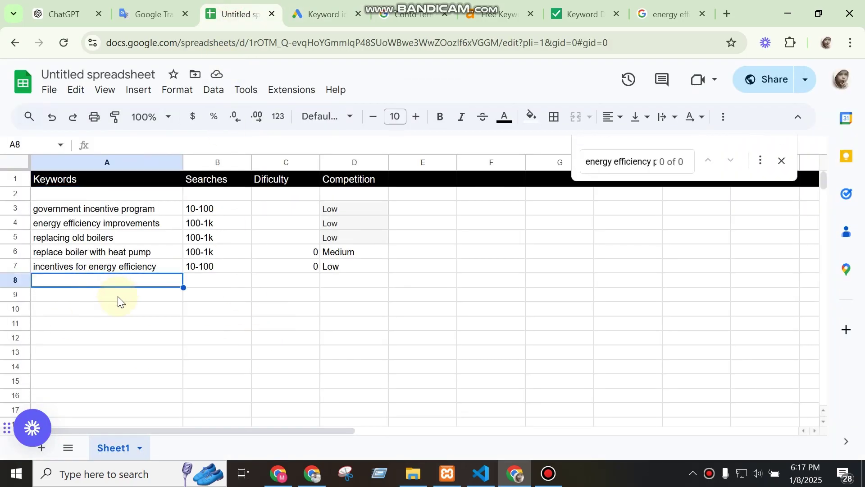
pyautogui.hotkey('ctrl', 'v')
pyautogui.click(273, 353)
# Copy the 10-100 searches value from cell B3 into cell B8.
pyautogui.click(215, 211)
pyautogui.hotkey('ctrl', 'c')
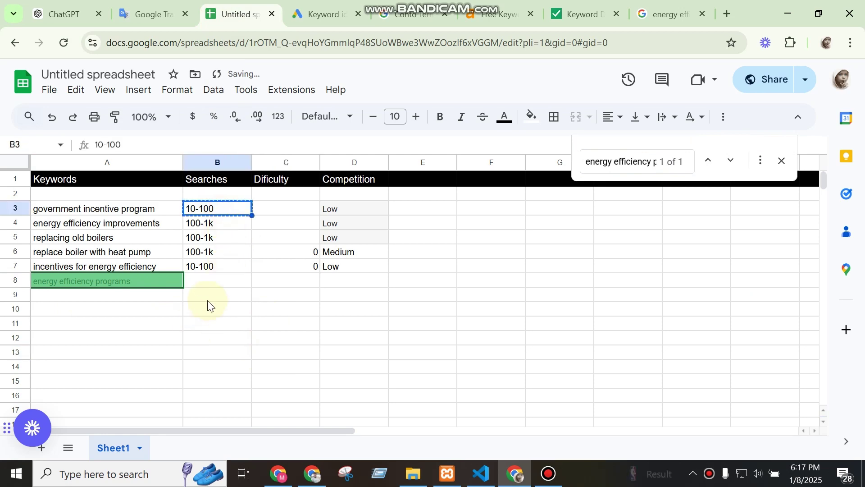
pyautogui.click(207, 280)
pyautogui.hotkey('ctrl', 'v')
# Check the competition for "energy efficiency programs" in Keyword Planner and copy the value Low from cell D7 into D8.
pyautogui.click(320, 14)
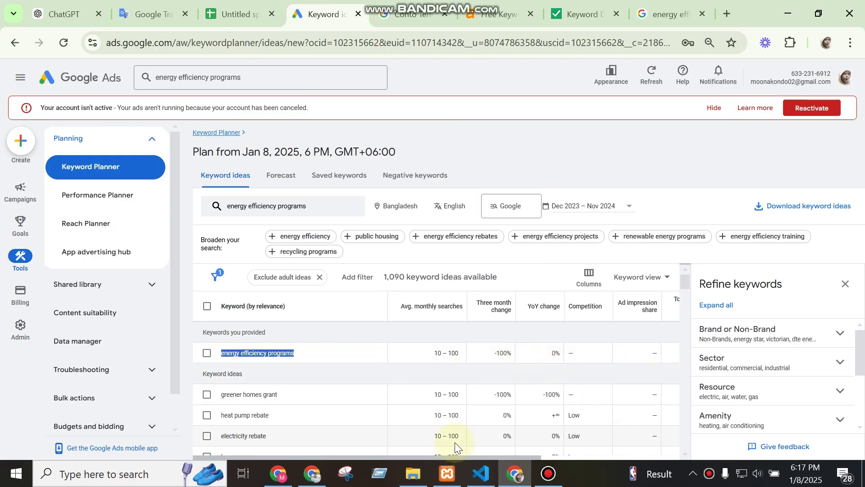
pyautogui.click(505, 458)
pyautogui.moveTo(505, 458); pyautogui.dragTo(564, 459)
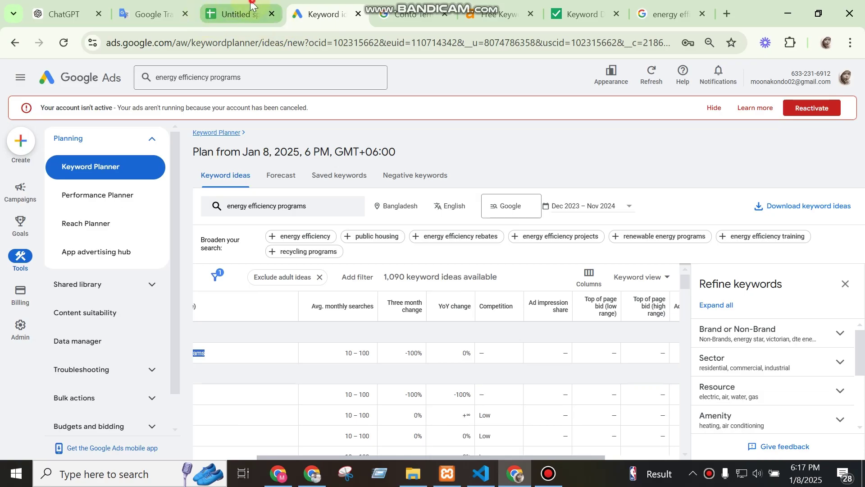
pyautogui.click(235, 14)
pyautogui.click(336, 8)
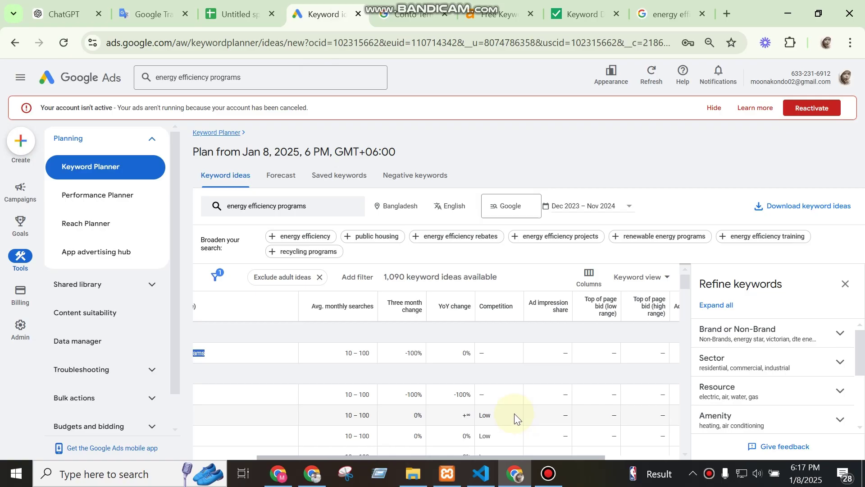
pyautogui.click(236, 9)
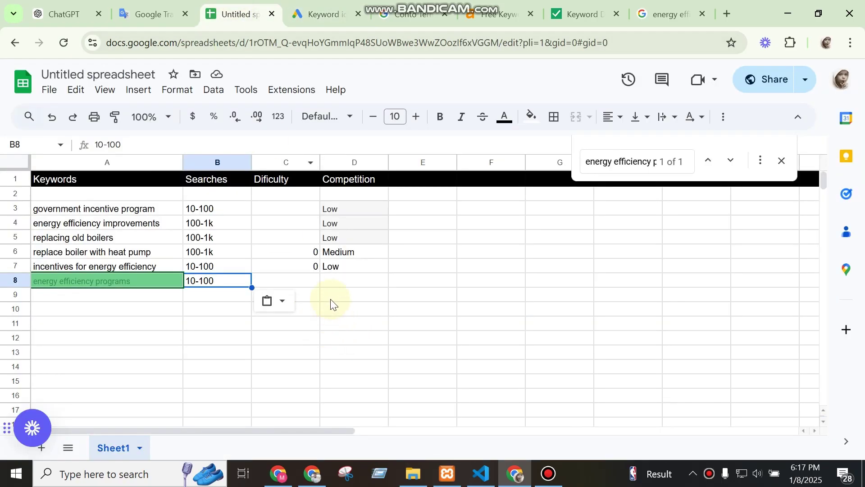
pyautogui.click(337, 267)
pyautogui.hotkey('ctrl', 'c')
pyautogui.click(346, 278)
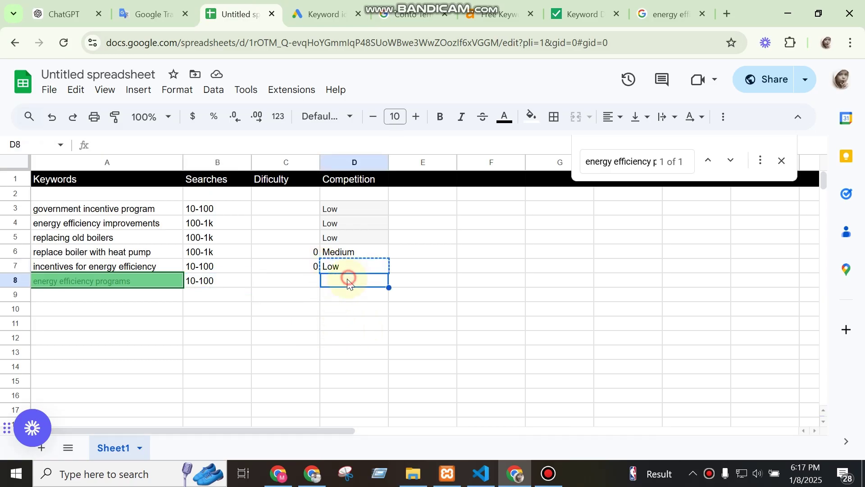
pyautogui.hotkey('ctrl', 'v')
pyautogui.click(464, 369)
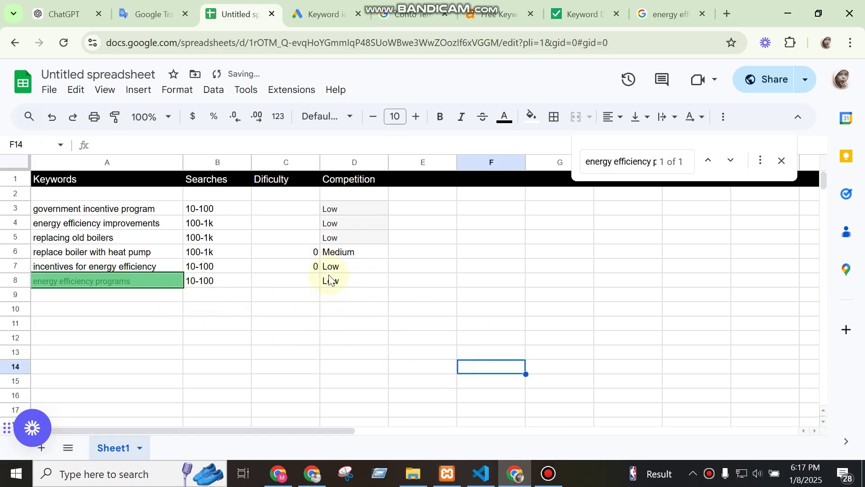
# Copy the difficulty value 0 from cell C7 into cell C8.
pyautogui.click(314, 269)
pyautogui.hotkey('ctrl', 'c')
pyautogui.click(310, 281)
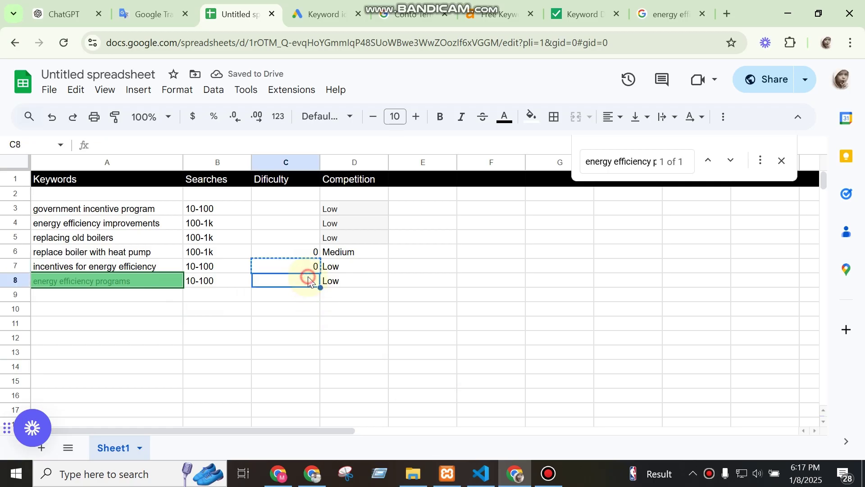
pyautogui.hotkey('ctrl', 'v')
pyautogui.click(427, 336)
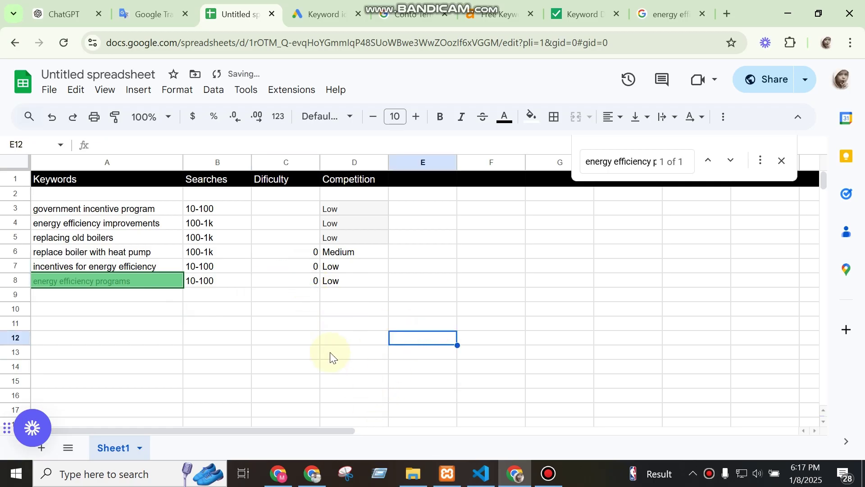
# Copy "energy efficiency programs" from cell A8 and check its difficulty in the SEO Review Tools Keyword Difficulty Checker.
pyautogui.click(121, 281)
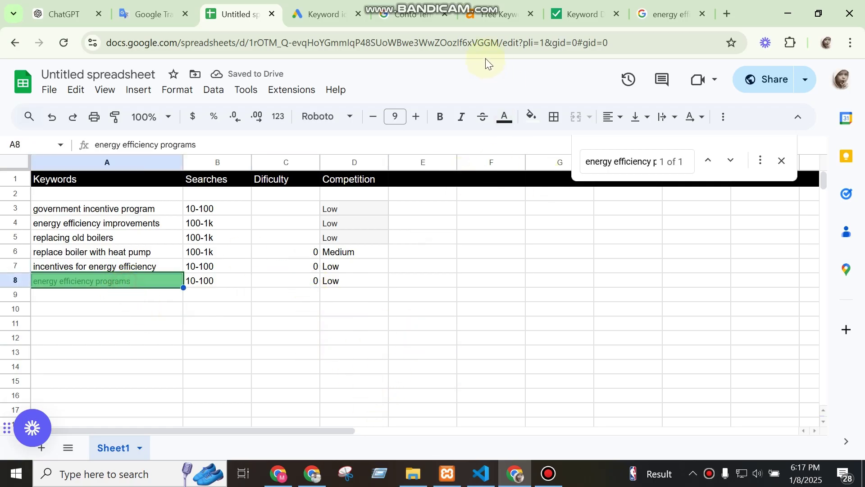
pyautogui.click(497, 27)
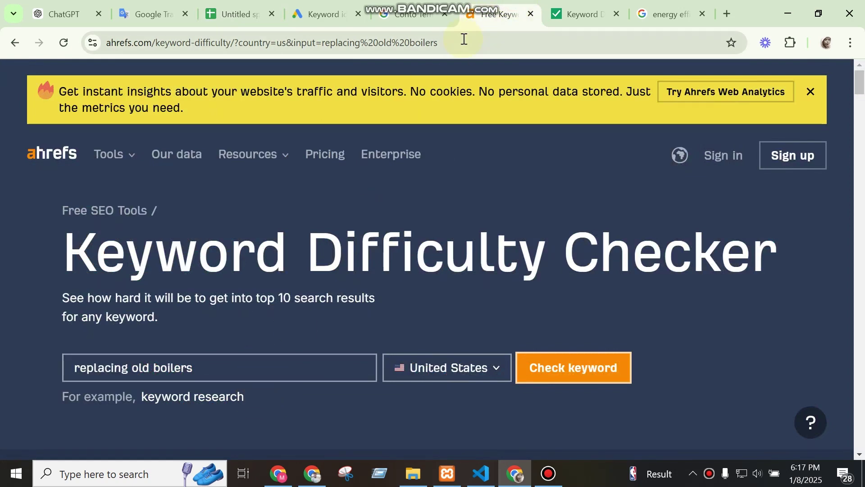
pyautogui.click(572, 6)
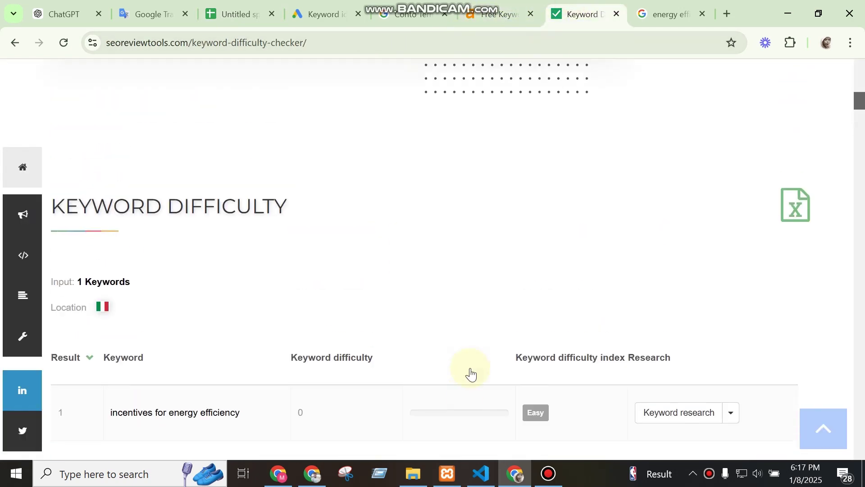
pyautogui.scroll(12, 466, 370)
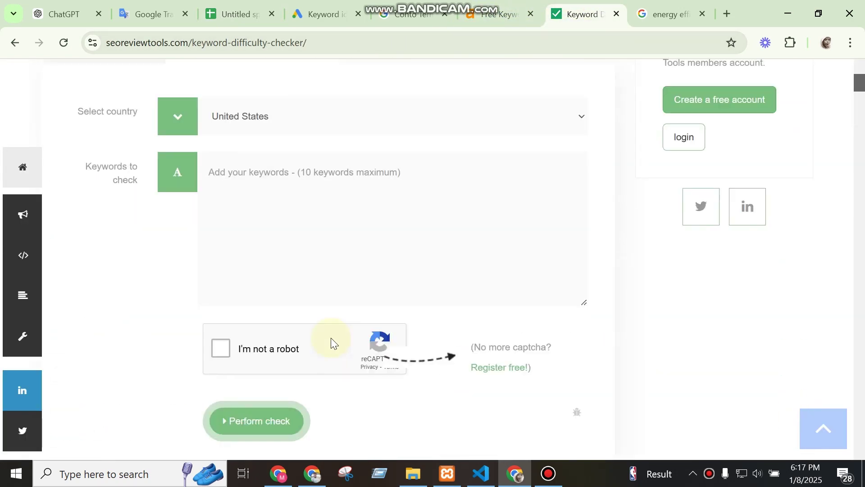
pyautogui.click(281, 216)
pyautogui.hotkey('ctrl', 'v')
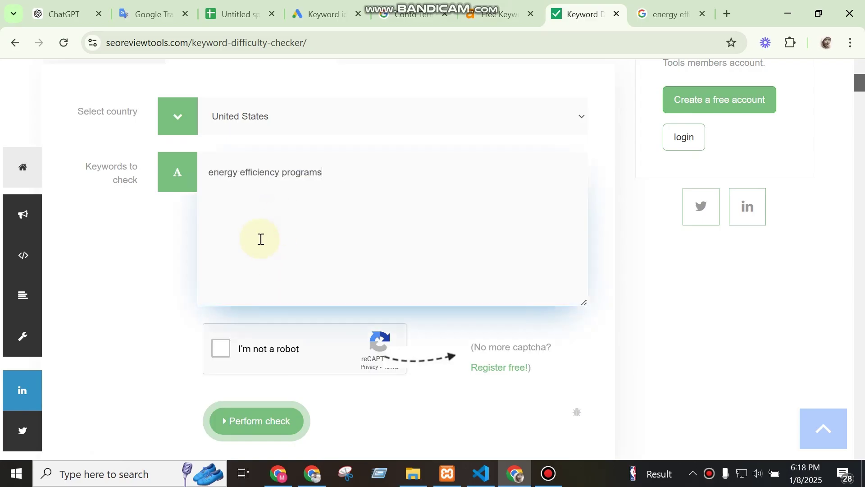
pyautogui.click(221, 358)
pyautogui.scroll(-1, 270, 383)
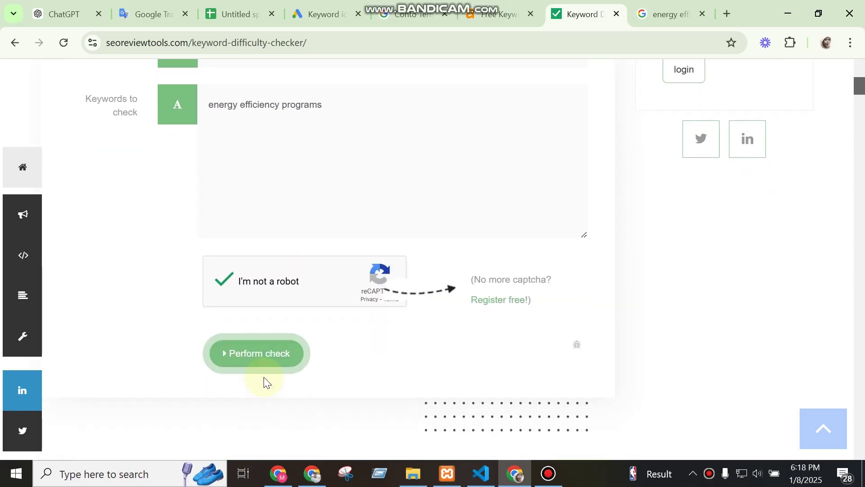
pyautogui.click(282, 363)
# Set the difficulty checker's country to Italy, rerun the check for "energy efficiency programs", and return to the spreadsheet.
pyautogui.click(269, 188)
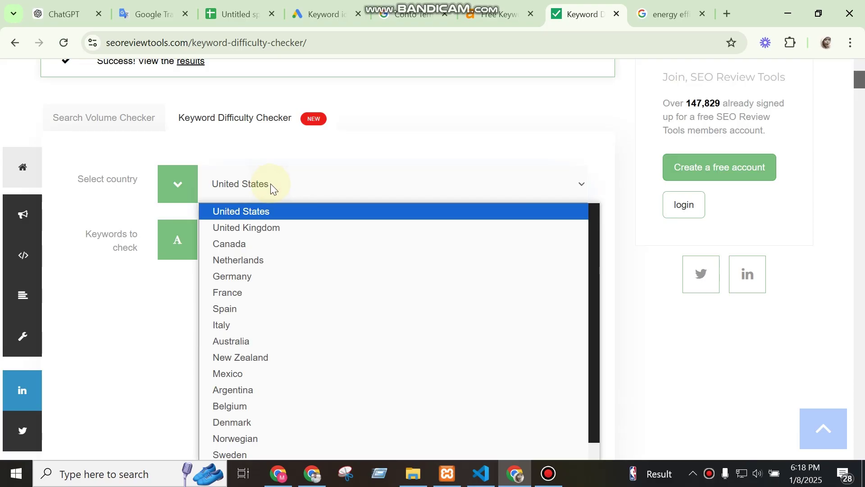
pyautogui.press('i')
pyautogui.click(229, 325)
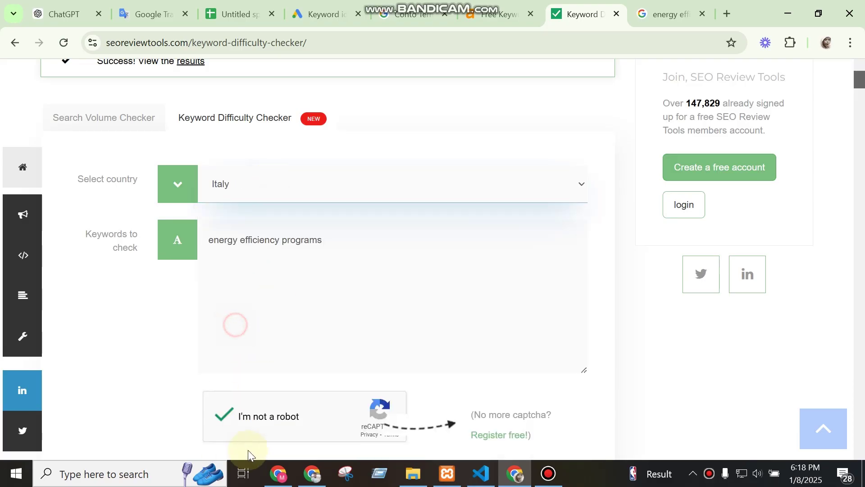
pyautogui.scroll(-4, 365, 426)
pyautogui.click(276, 284)
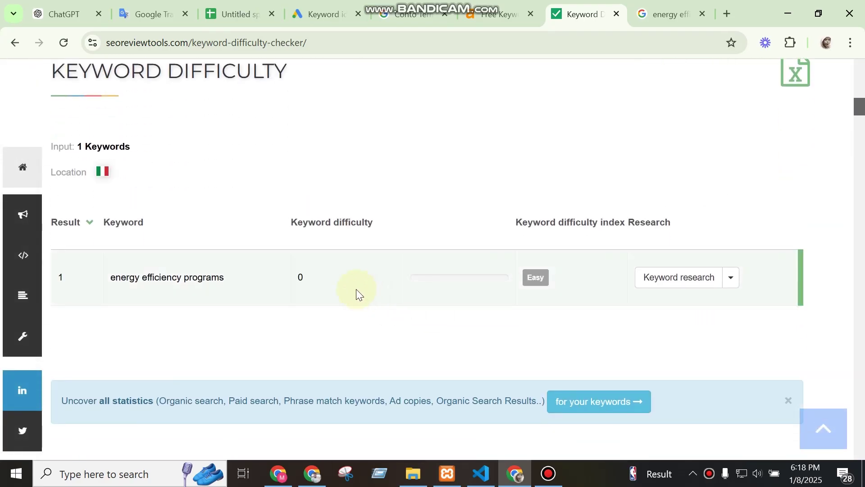
pyautogui.doubleClick(321, 282)
pyautogui.click(232, 14)
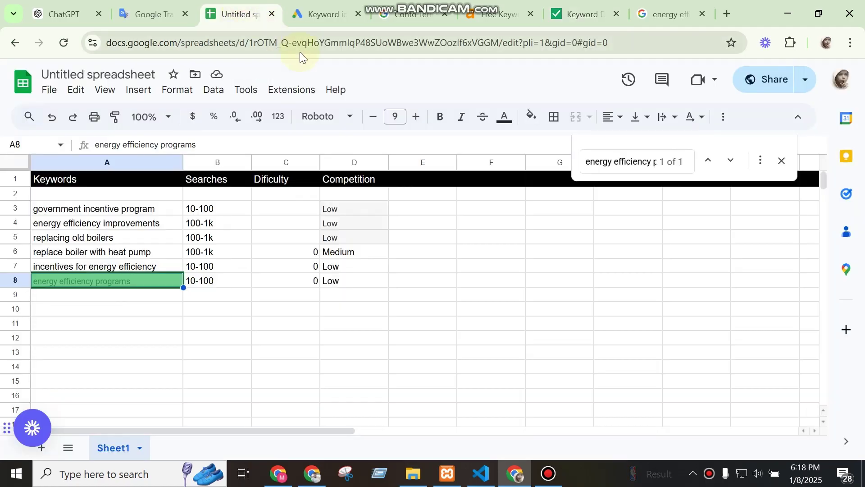
# Copy "how to access public incentives" from Google Translate and enter it as the Google Search query.
pyautogui.click(149, 17)
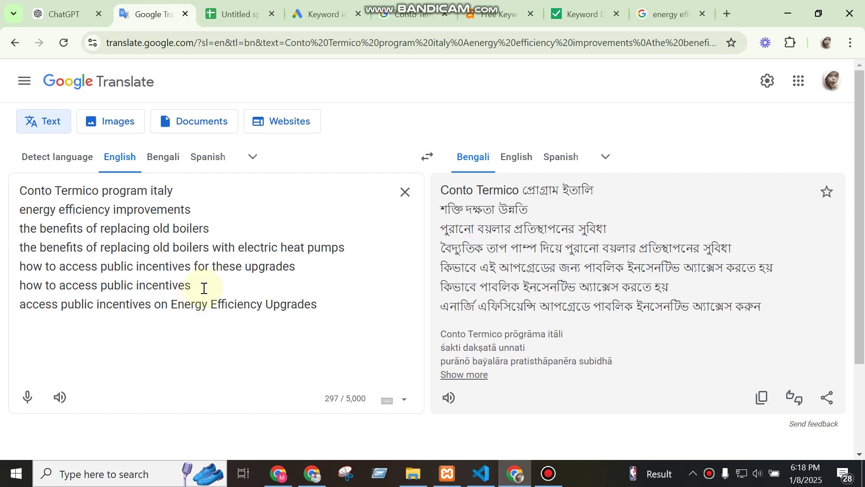
pyautogui.moveTo(203, 288); pyautogui.dragTo(4, 295)
pyautogui.click(281, 280)
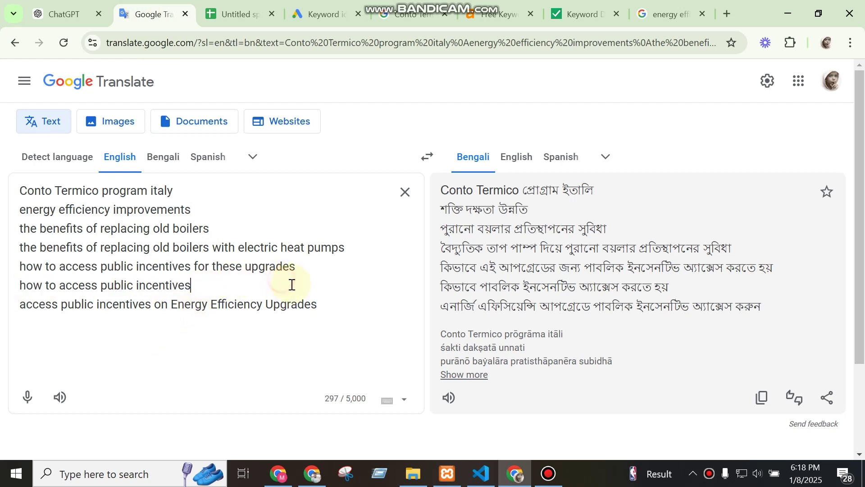
pyautogui.moveTo(199, 284); pyautogui.dragTo(18, 286)
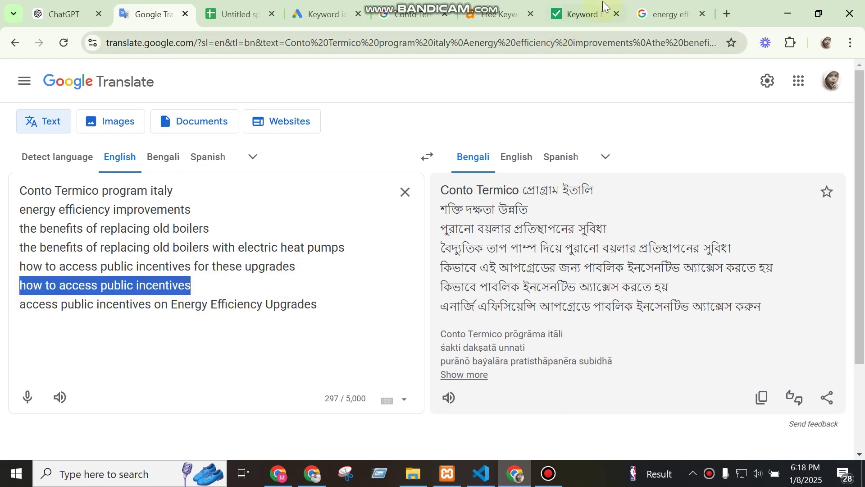
pyautogui.click(666, 11)
pyautogui.hotkey('ctrl', 'v')
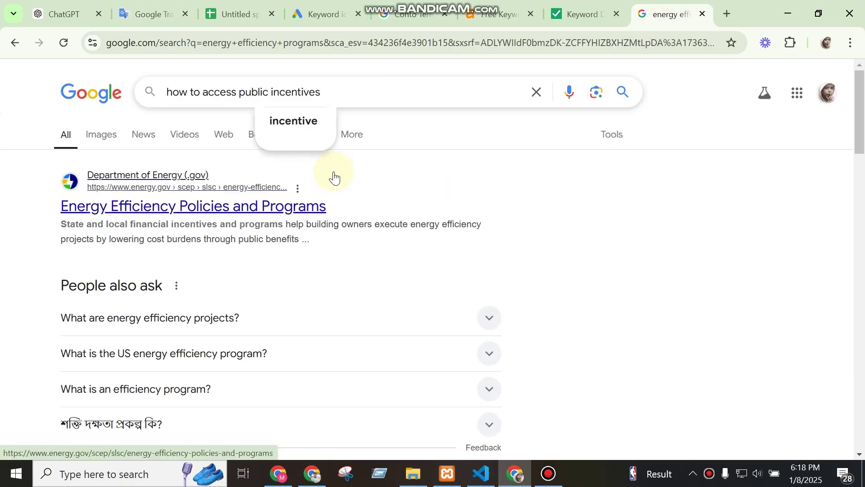
# Remove "how to access" from the Google query and extend it to "public incentives for".
pyautogui.moveTo(204, 95); pyautogui.dragTo(107, 93)
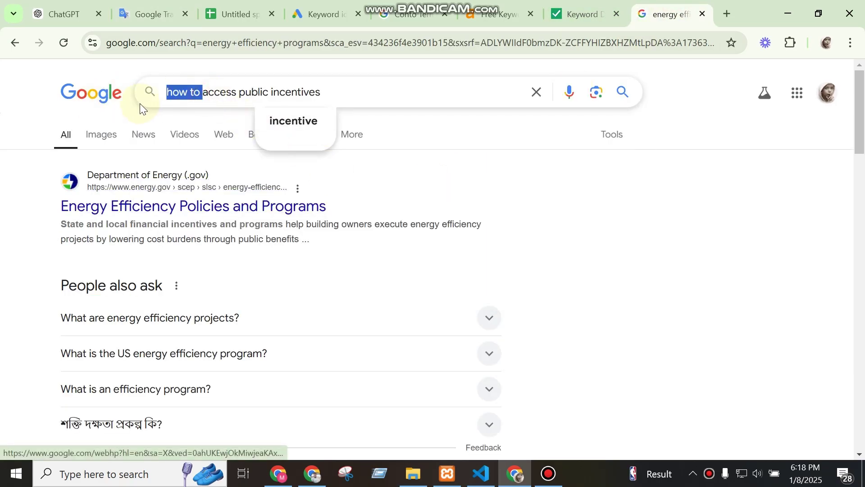
pyautogui.press('BackSpace')
pyautogui.moveTo(205, 94); pyautogui.dragTo(166, 93)
pyautogui.press('BackSpace')
pyautogui.click(248, 93)
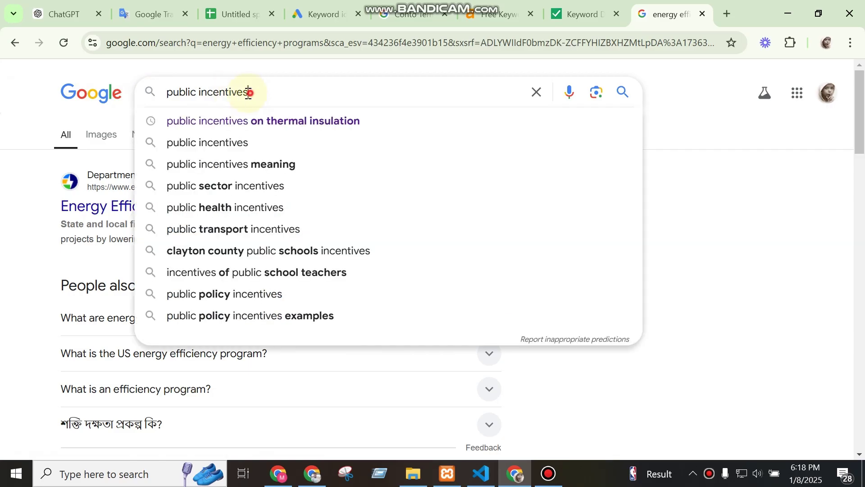
pyautogui.write('for')
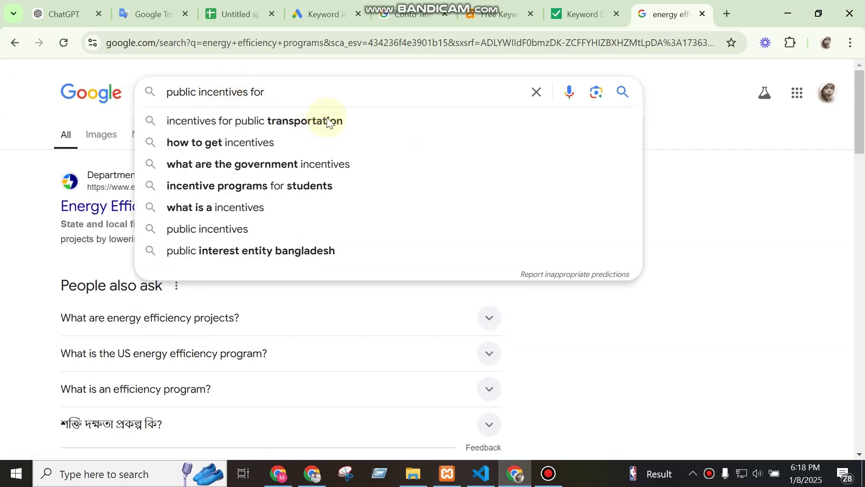
# Review ChatGPT's Conto Termico answer and copy "Windows" from the Energy Efficiency Upgrades list.
pyautogui.click(96, 2)
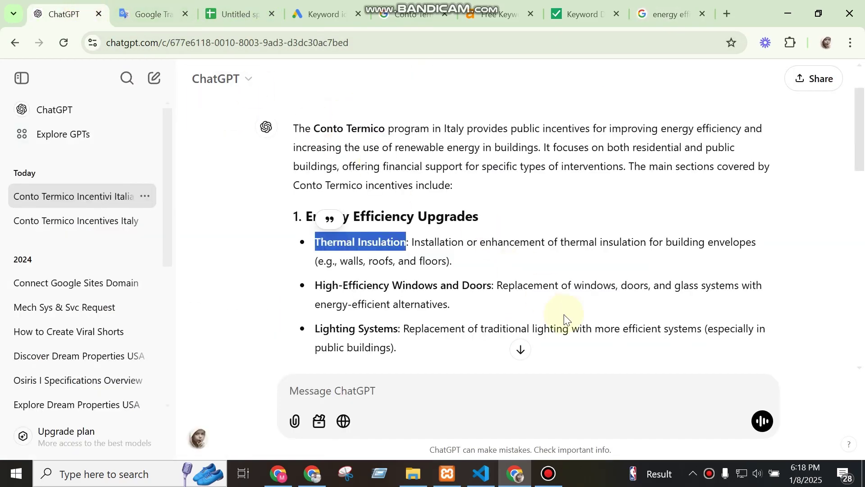
pyautogui.scroll(1, 507, 275)
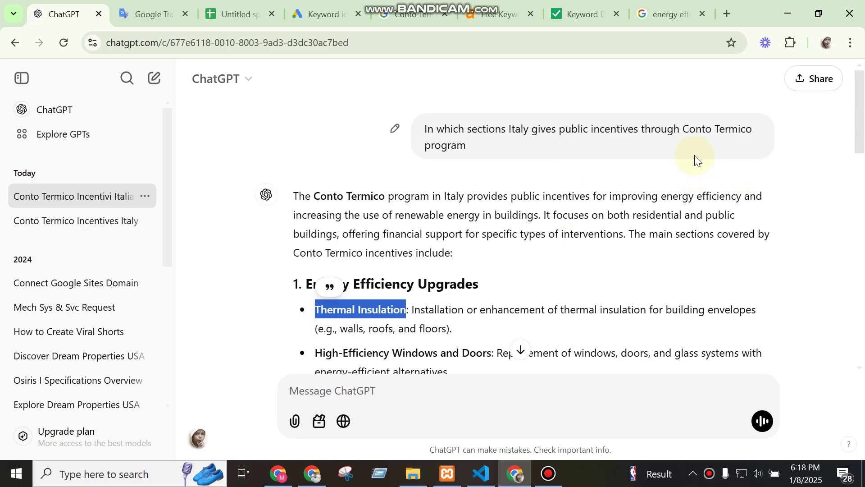
pyautogui.moveTo(488, 146); pyautogui.dragTo(391, 169)
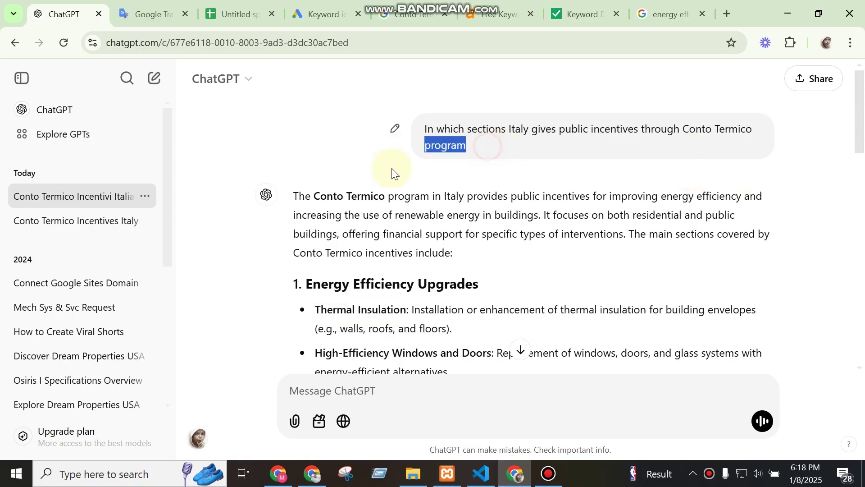
pyautogui.click(440, 323)
pyautogui.scroll(-3, 440, 328)
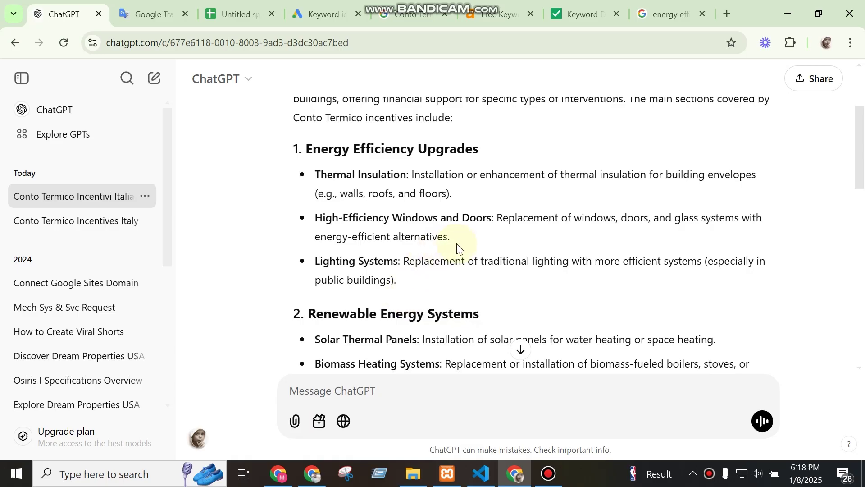
pyautogui.doubleClick(416, 219)
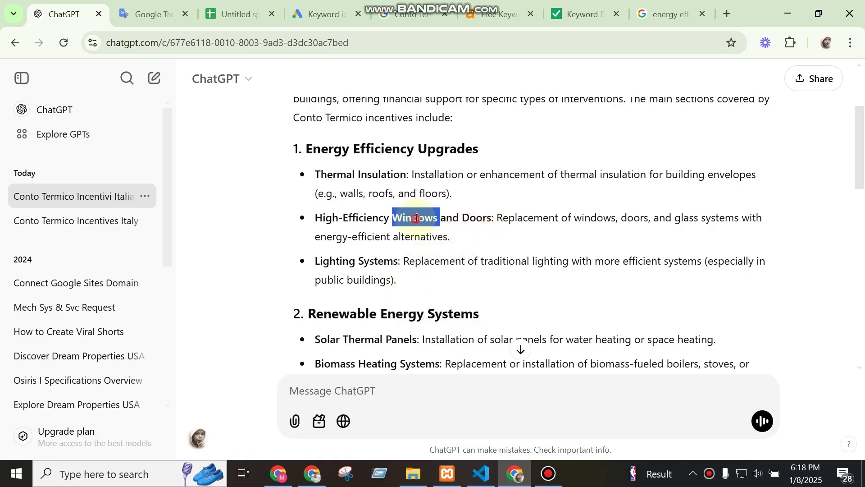
pyautogui.click(459, 238)
pyautogui.doubleClick(419, 219)
pyautogui.hotkey('ctrl', 'c')
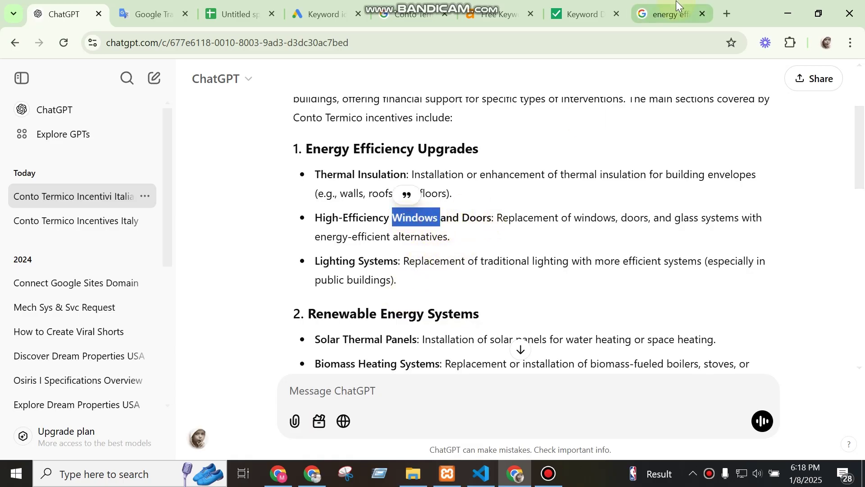
# Complete the Google query as "public incentives for Windows", copy the whole phrase, and run the search.
pyautogui.click(667, 14)
pyautogui.hotkey('ctrl', 'v')
pyautogui.hotkey('ctrl', 'a')
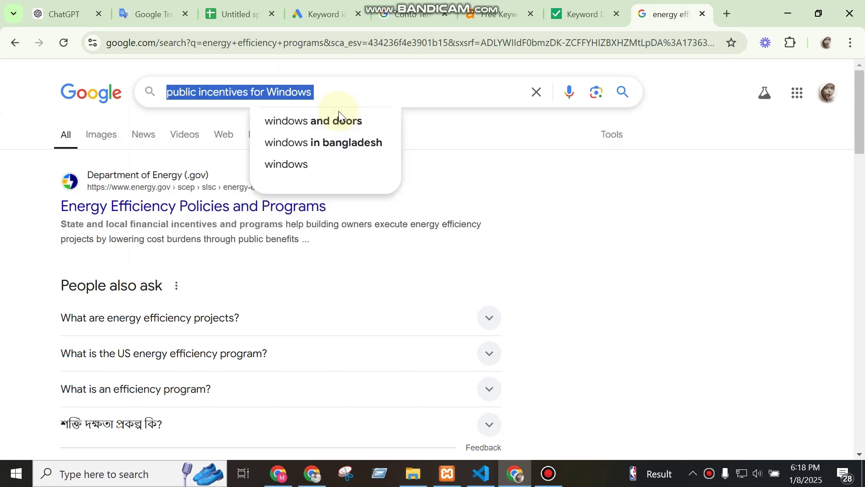
pyautogui.press('Return')
# Switch to Keyword Planner and get keyword ideas for "public incentives for Windows".
pyautogui.click(325, 6)
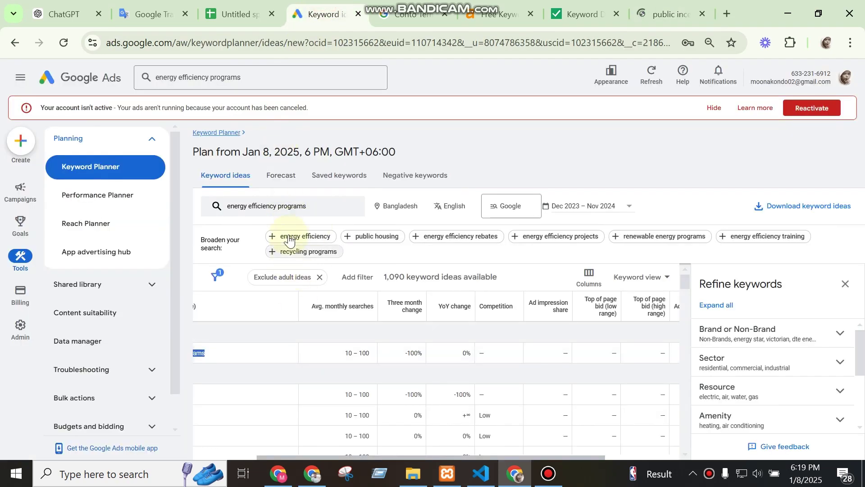
pyautogui.click(280, 205)
pyautogui.click(272, 256)
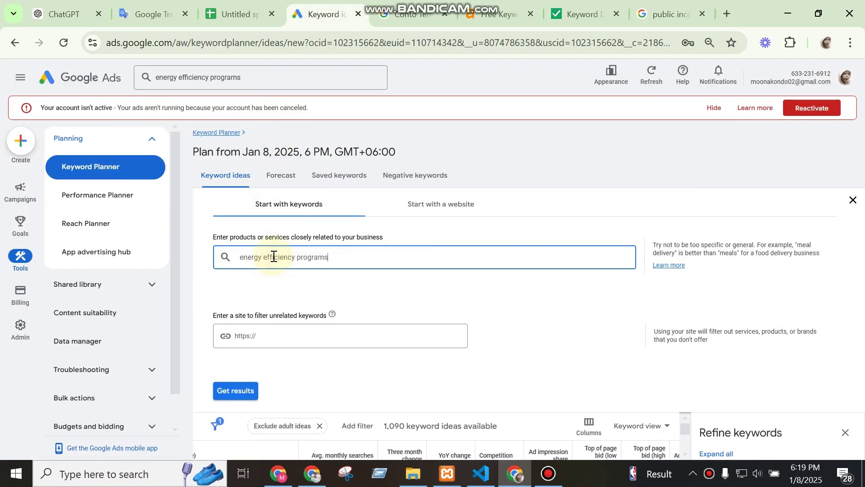
pyautogui.hotkey('ctrl', 'a')
pyautogui.write('public incentives for Windows')
pyautogui.press('Return')
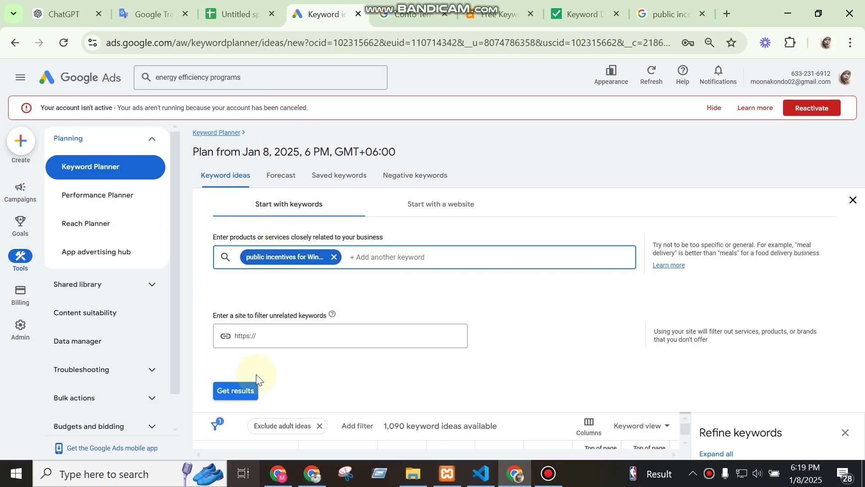
pyautogui.click(249, 389)
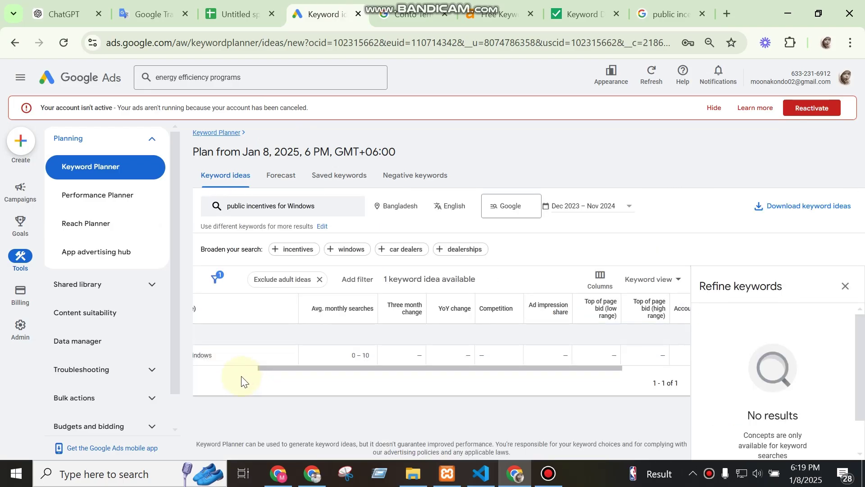
# Copy "Doors" from the ChatGPT answer and get Keyword Planner ideas for "public incentives for Window".
pyautogui.click(63, 14)
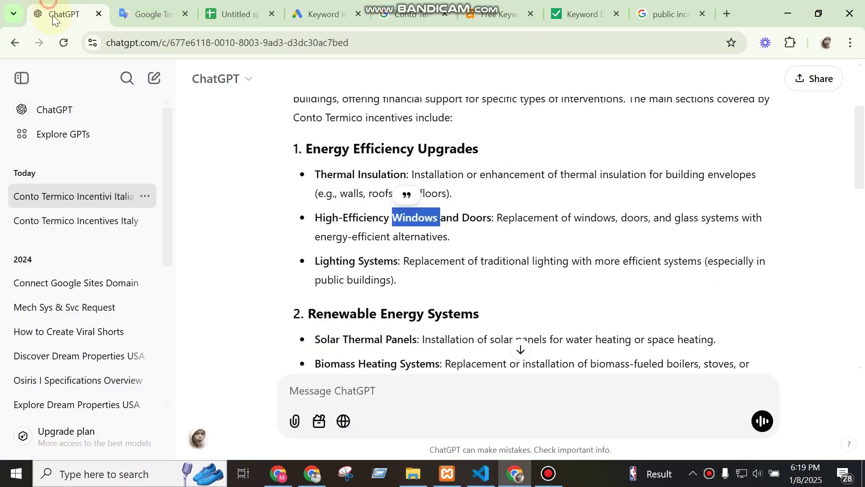
pyautogui.doubleClick(478, 218)
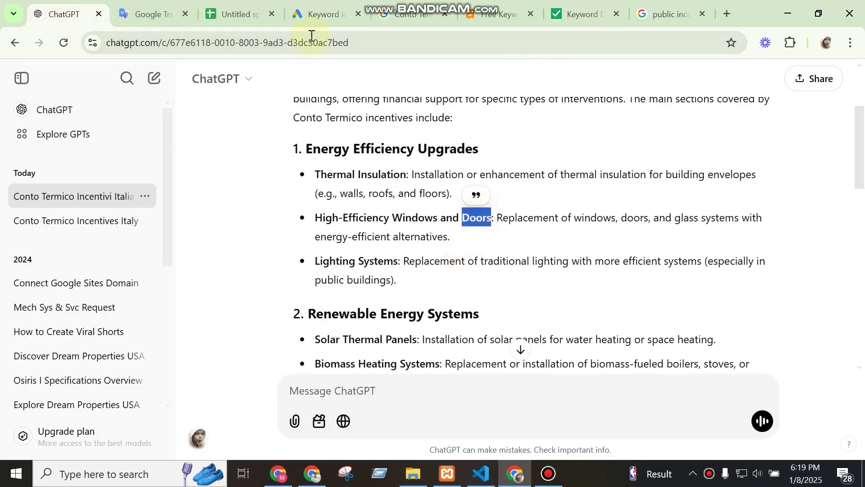
pyautogui.click(311, 14)
pyautogui.click(292, 206)
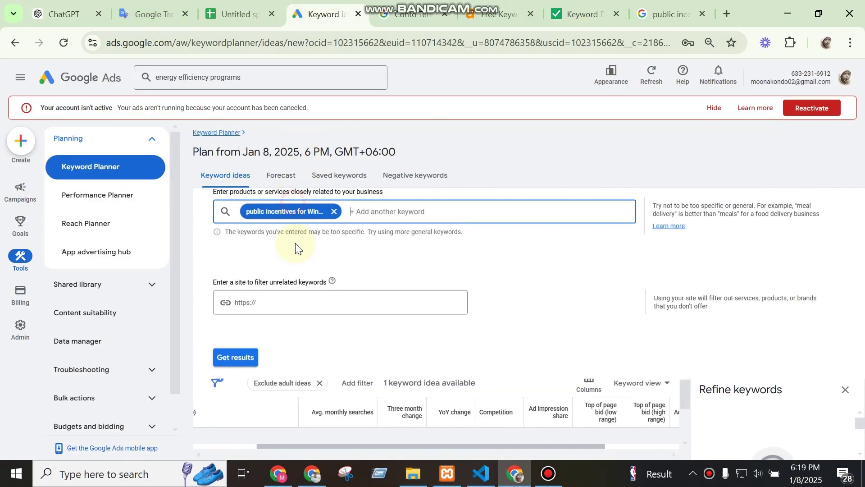
pyautogui.click(327, 261)
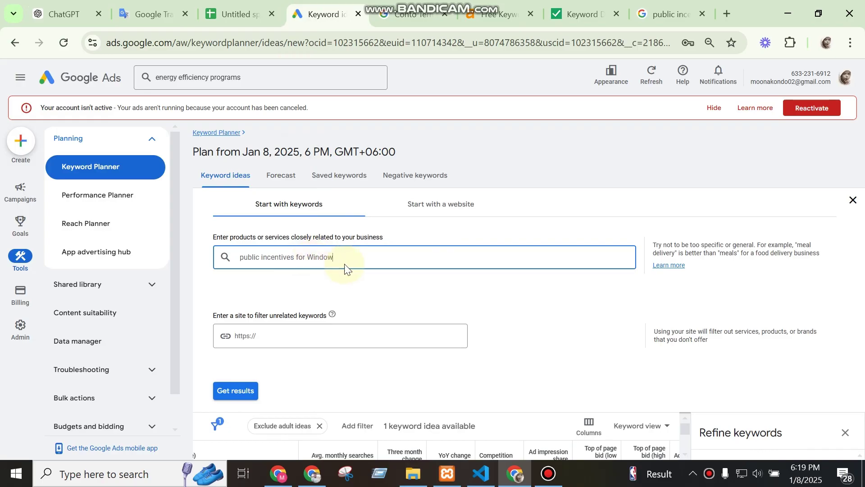
pyautogui.press('Return')
pyautogui.click(234, 390)
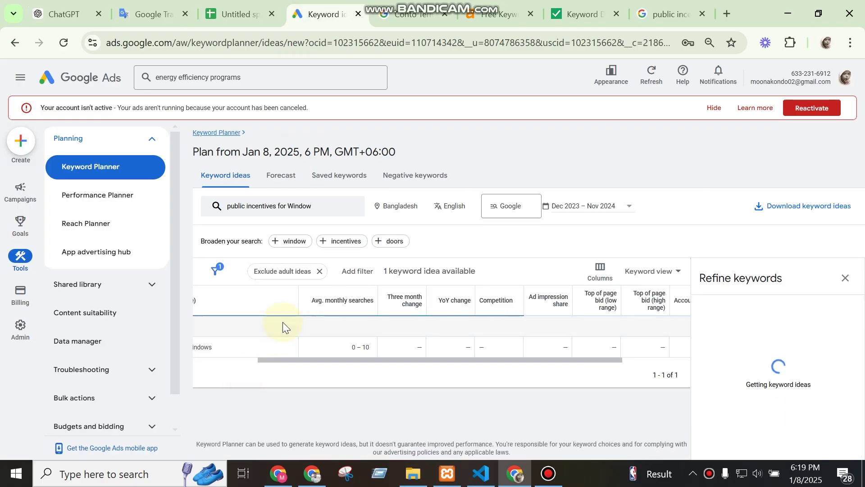
# Replace the searched keyword with "public incentives for Door" and get its keyword ideas.
pyautogui.click(289, 205)
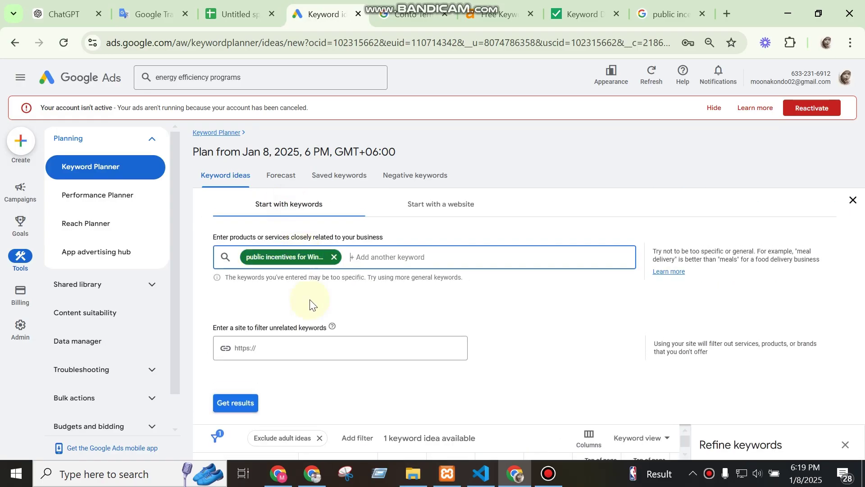
pyautogui.click(292, 257)
pyautogui.write('Doors')
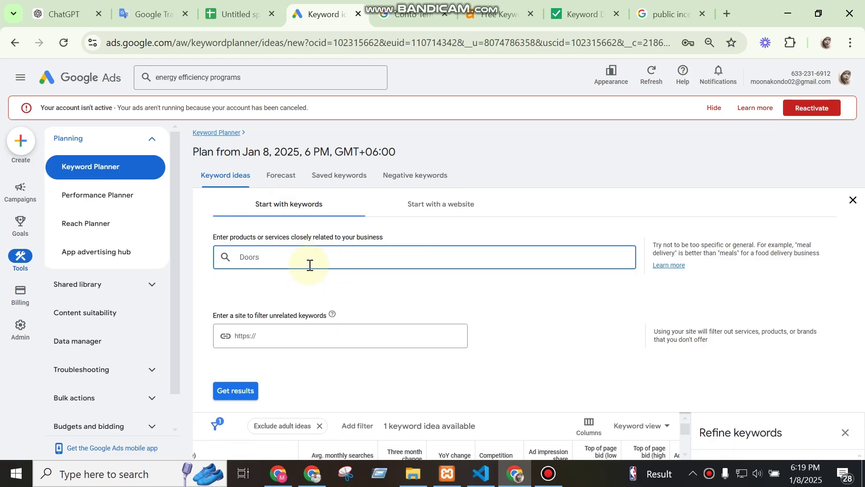
pyautogui.hotkey('ctrl', 'z')
pyautogui.click(344, 260)
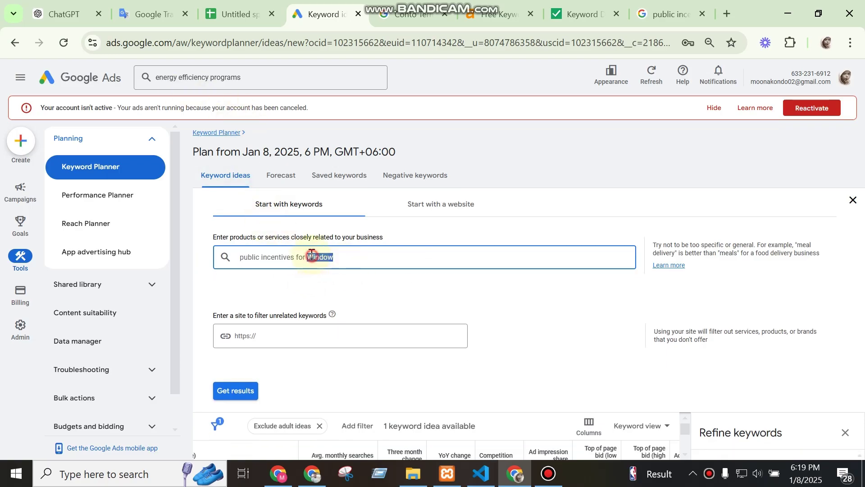
pyautogui.write('Door')
pyautogui.press('Return')
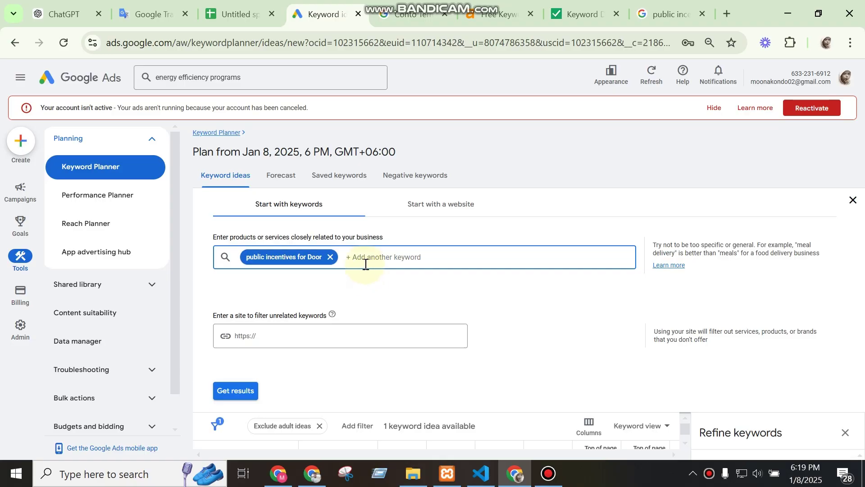
pyautogui.click(236, 390)
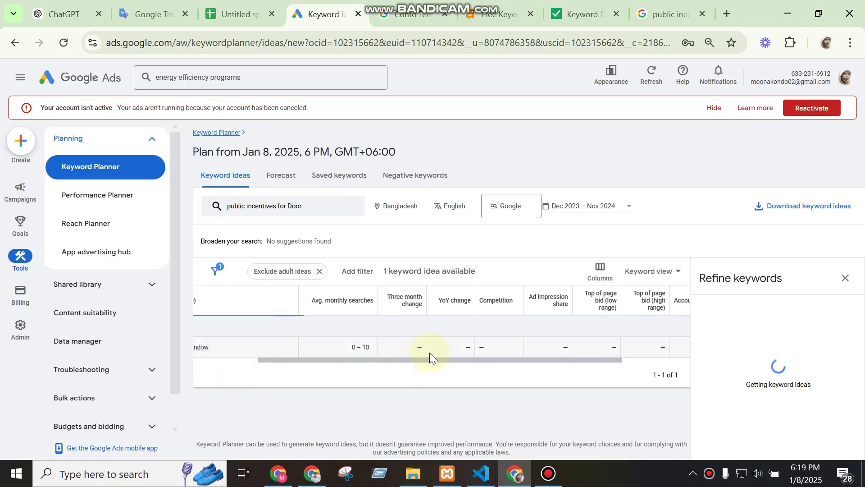
# Switch to ChatGPT and select "Solar Thermal Panels" in the Renewable Energy Systems list.
pyautogui.click(63, 14)
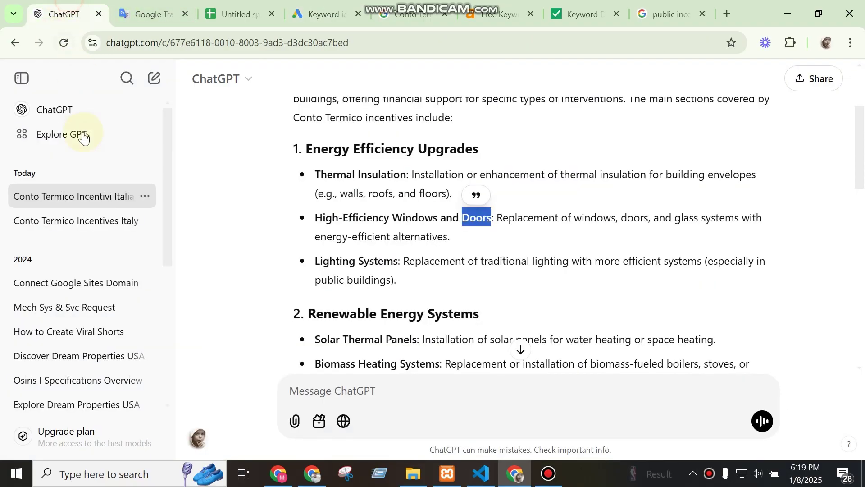
pyautogui.scroll(-3, 455, 309)
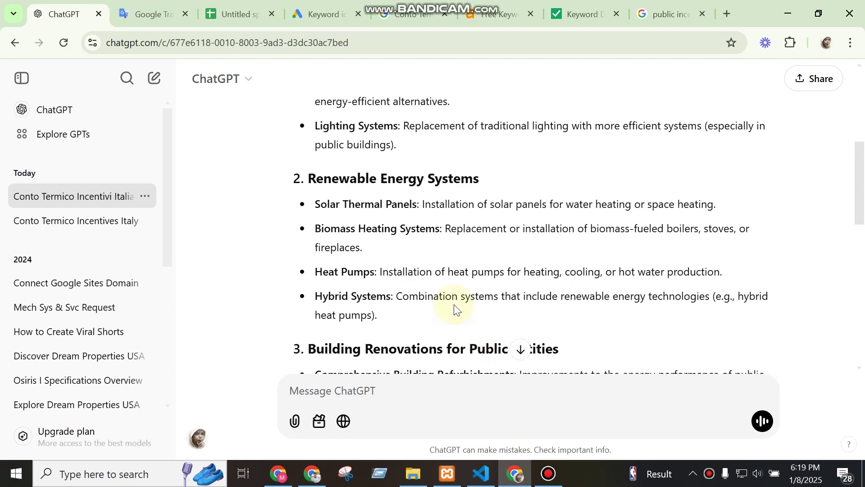
pyautogui.moveTo(418, 204); pyautogui.dragTo(314, 215)
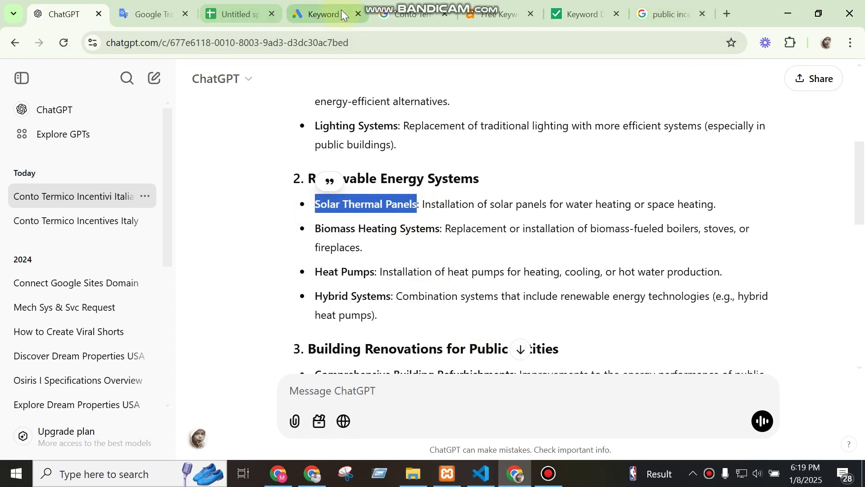
# Switch to Keyword Planner, shorten the search to "incentives for Door", get its keyword ideas and review the listed keywords.
pyautogui.click(319, 14)
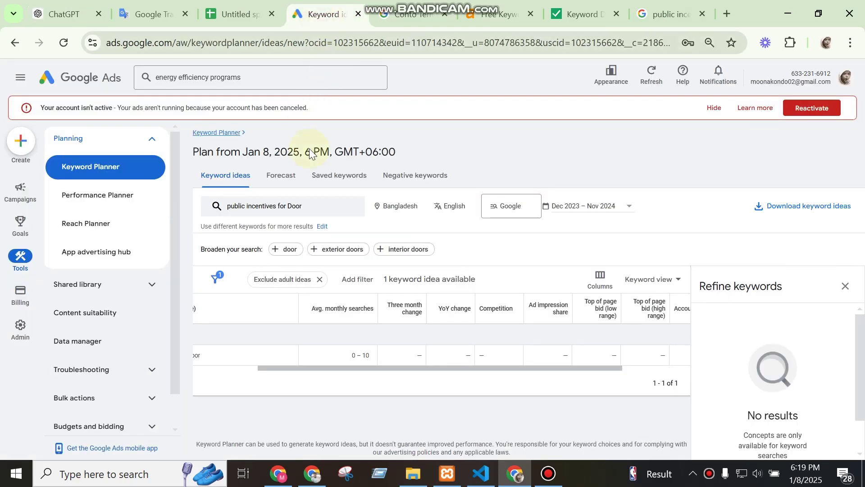
pyautogui.click(276, 219)
pyautogui.doubleClick(263, 267)
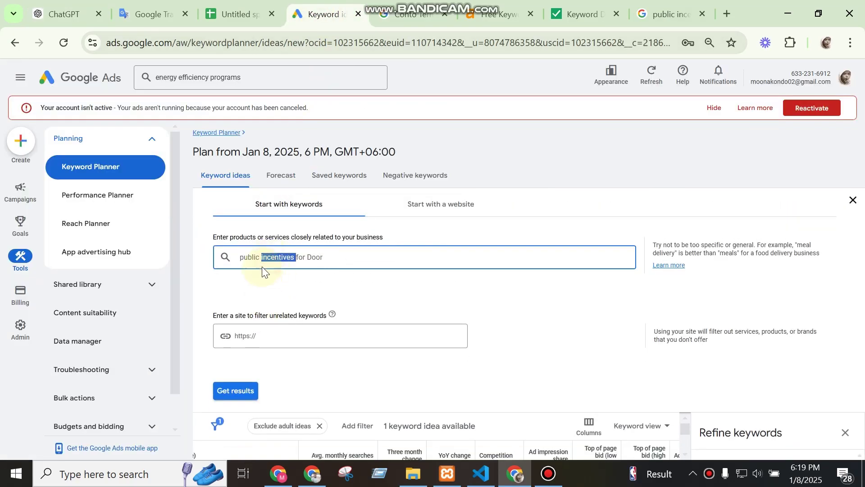
pyautogui.doubleClick(256, 260)
pyautogui.press('BackSpace')
pyautogui.press('Return')
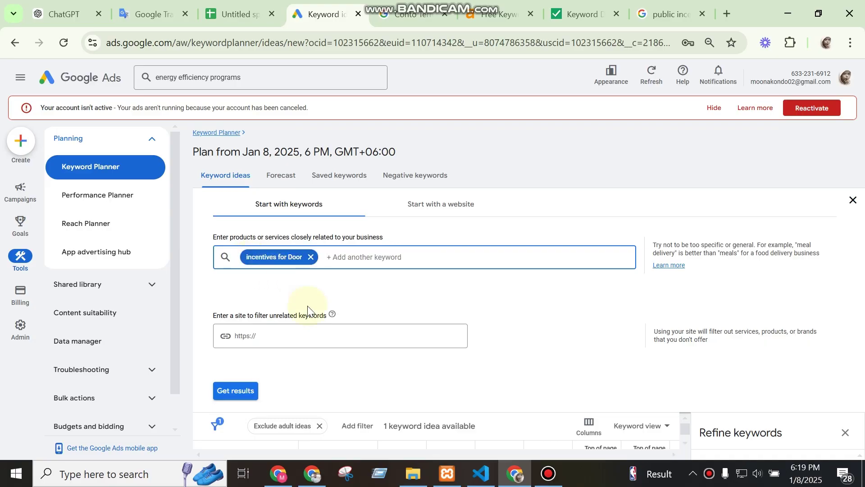
pyautogui.click(224, 398)
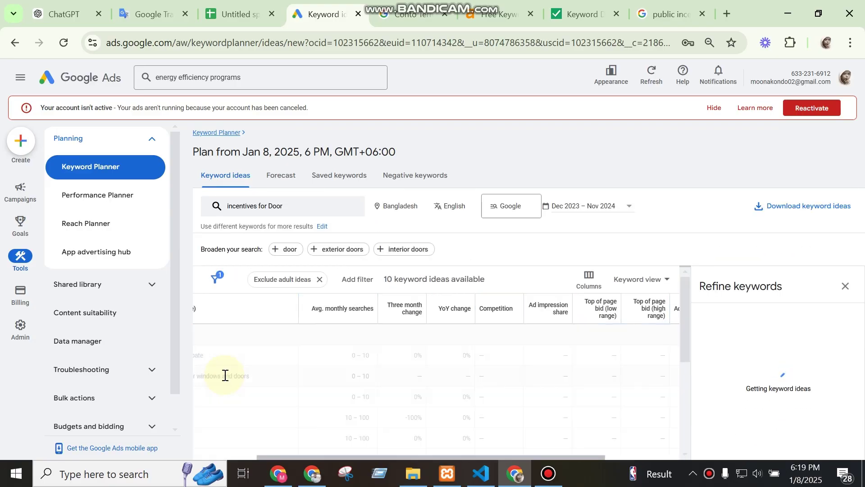
pyautogui.click(429, 453)
pyautogui.moveTo(326, 449); pyautogui.dragTo(191, 460)
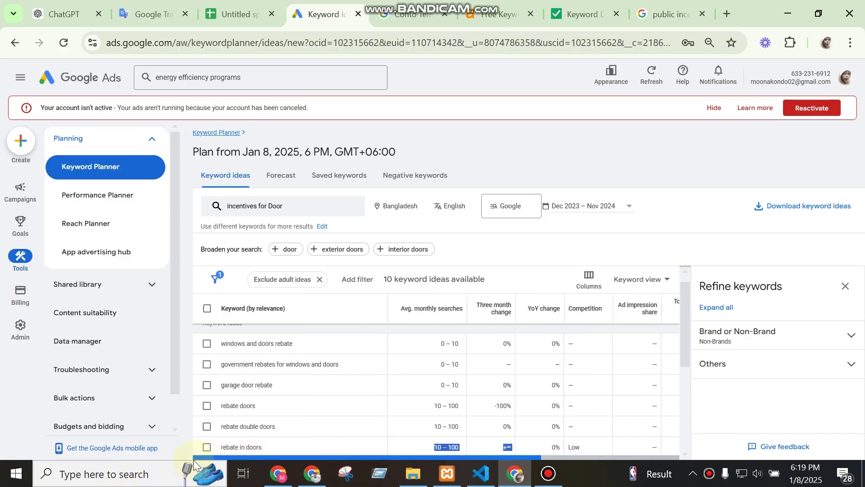
pyautogui.scroll(1, 331, 289)
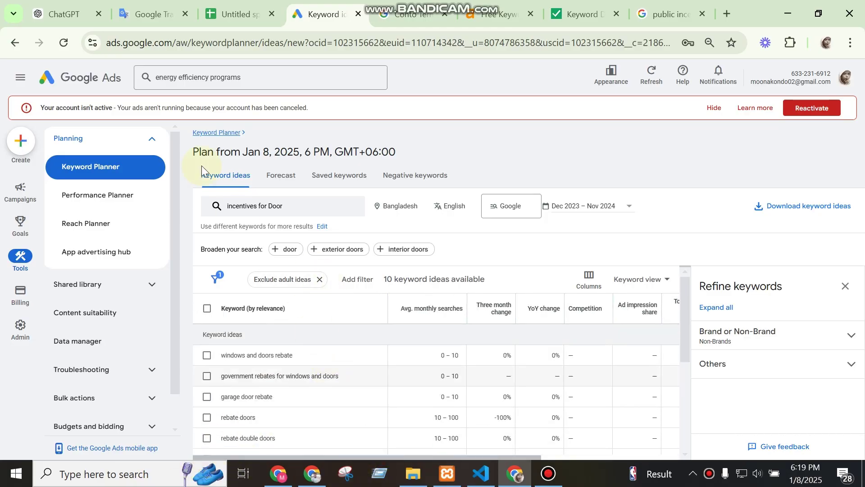
# Change the searched keyword to "incentives for windows" and get its keyword ideas.
pyautogui.click(262, 211)
pyautogui.doubleClick(295, 256)
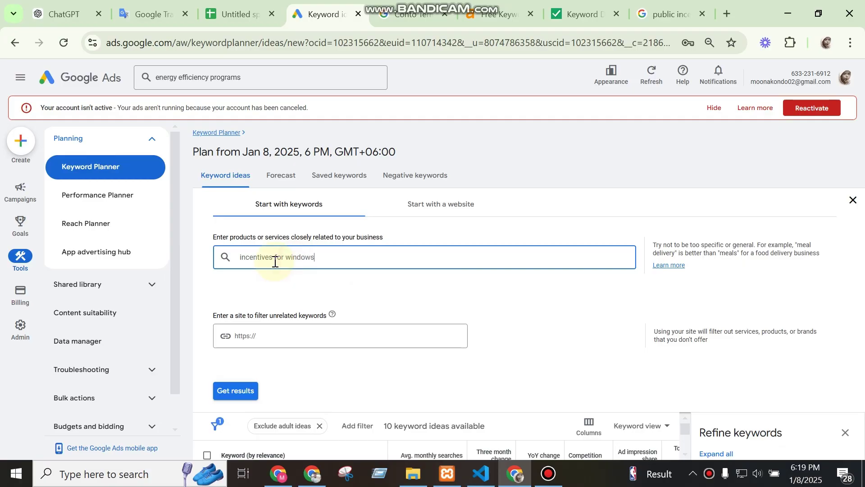
pyautogui.press('Return')
pyautogui.click(235, 390)
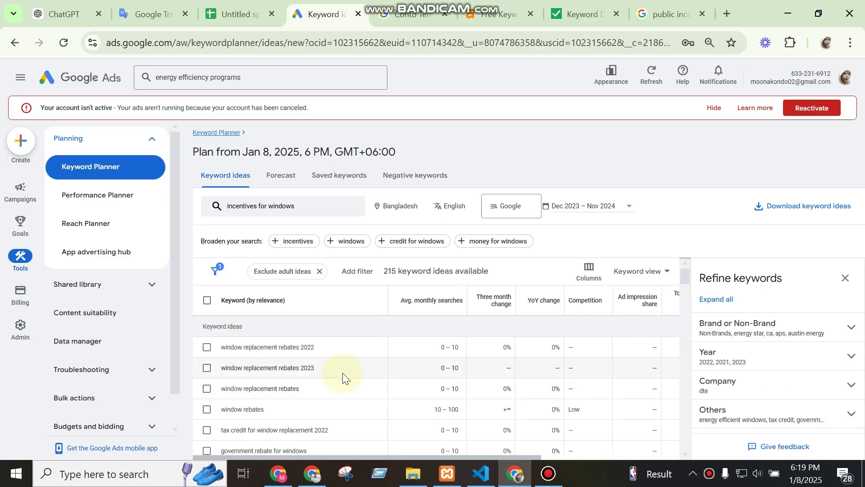
# Copy the phrase "incentives for windows", reload its keyword ideas, and find the phrase on the results page.
pyautogui.click(263, 206)
pyautogui.click(296, 257)
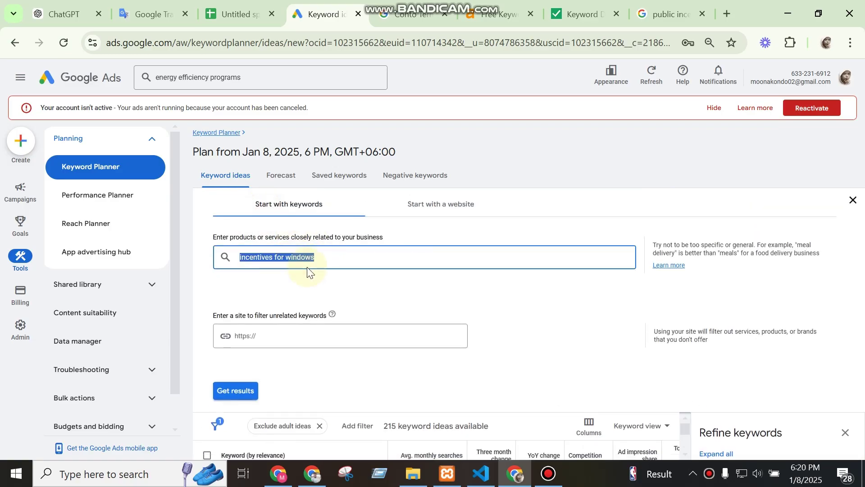
pyautogui.click(234, 391)
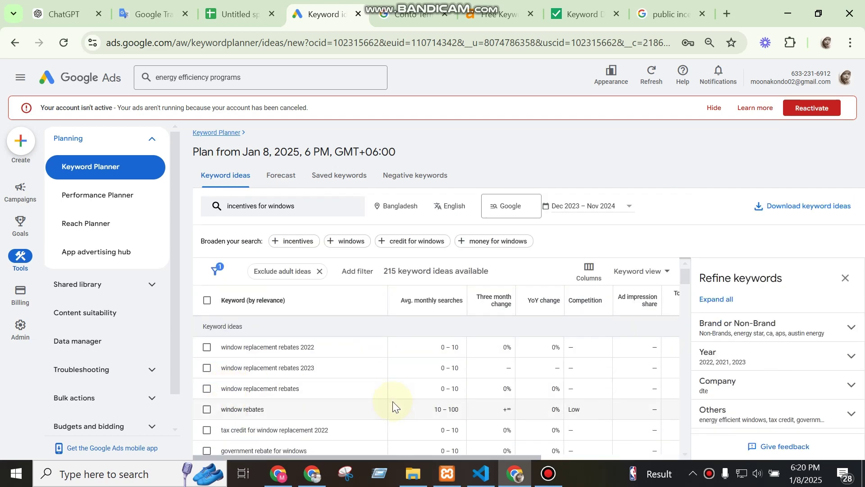
pyautogui.hotkey('ctrl', 'f')
pyautogui.write('incentives for windows')
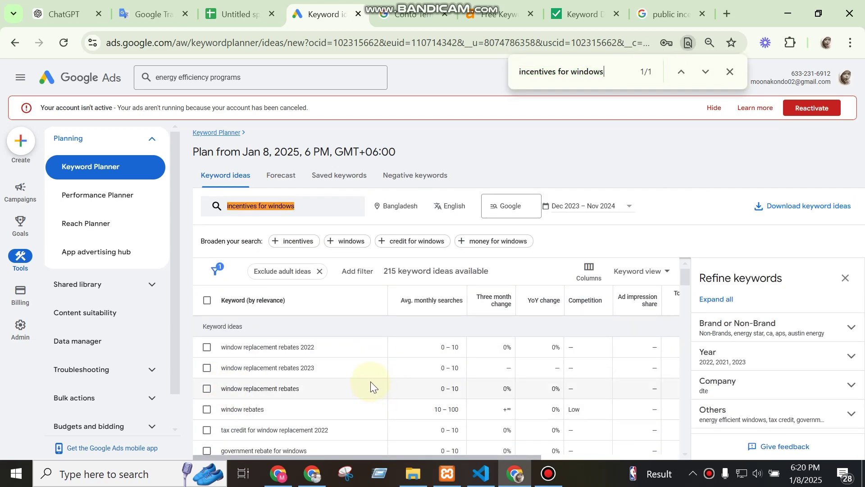
pyautogui.click(290, 210)
pyautogui.click(295, 257)
pyautogui.doubleClick(295, 257)
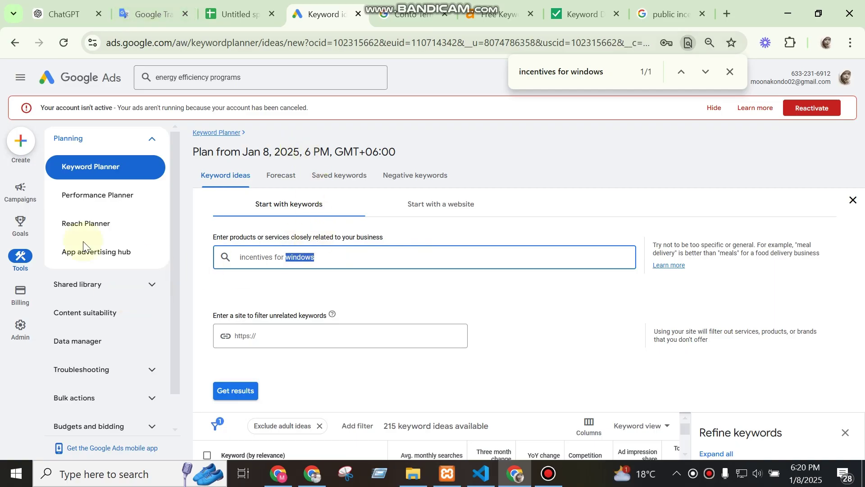
# Return to the Keyword Planner start page and get search volume and forecasts for "incentives for windows".
pyautogui.click(103, 176)
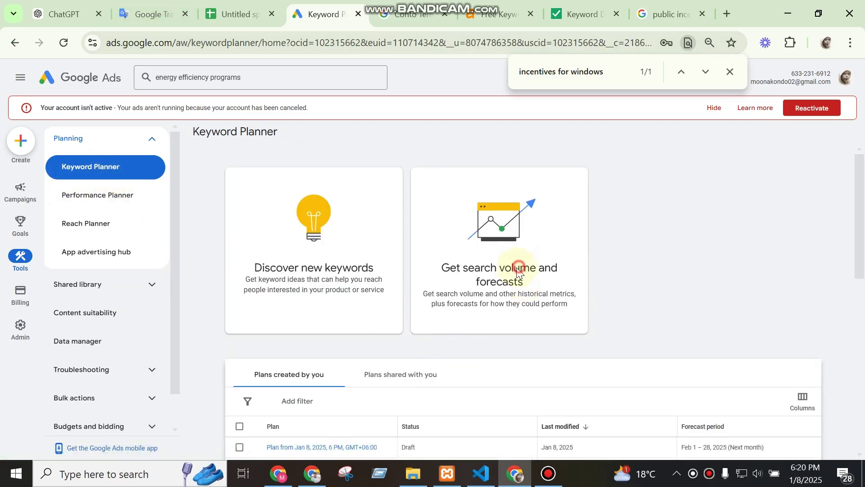
pyautogui.click(516, 267)
pyautogui.write('incentives for windows')
pyautogui.click(278, 298)
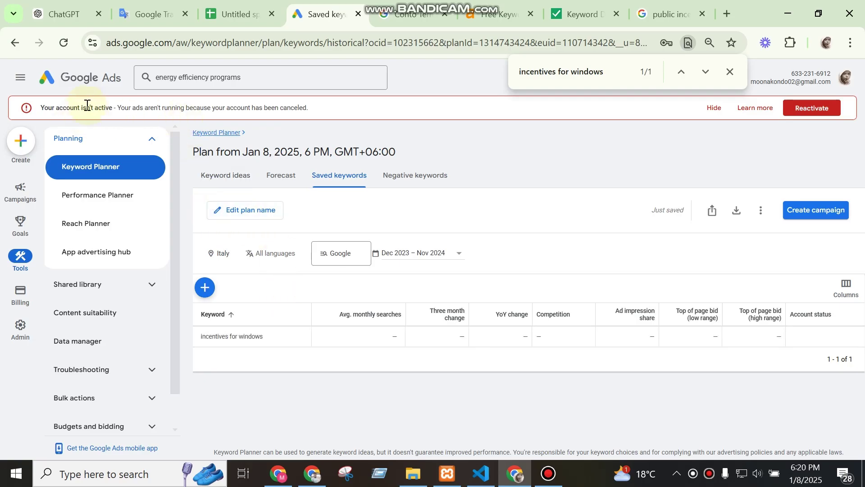
# Go back to the Keyword Planner start page and discover new keywords for "incentives for door".
pyautogui.click(15, 41)
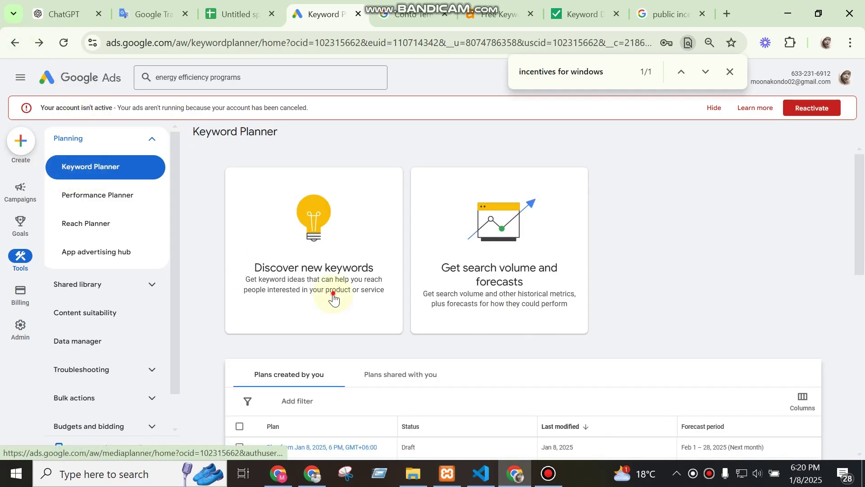
pyautogui.click(323, 289)
pyautogui.write('incentives for windows')
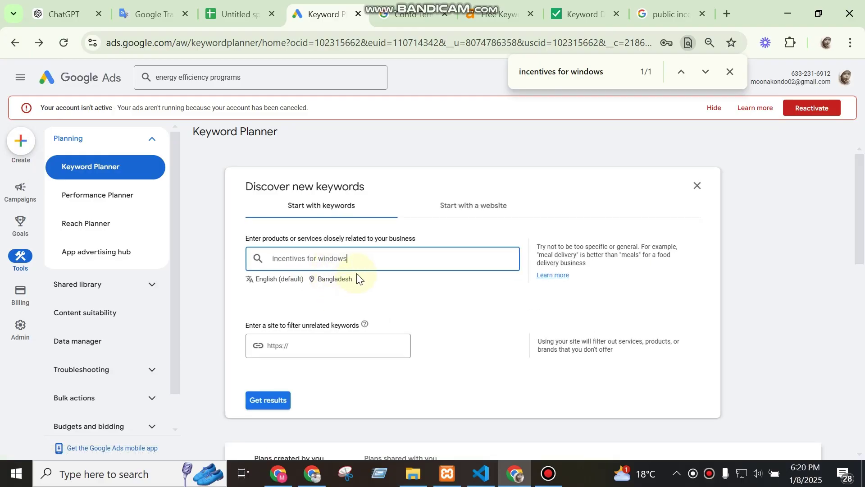
pyautogui.doubleClick(337, 259)
pyautogui.press('Return')
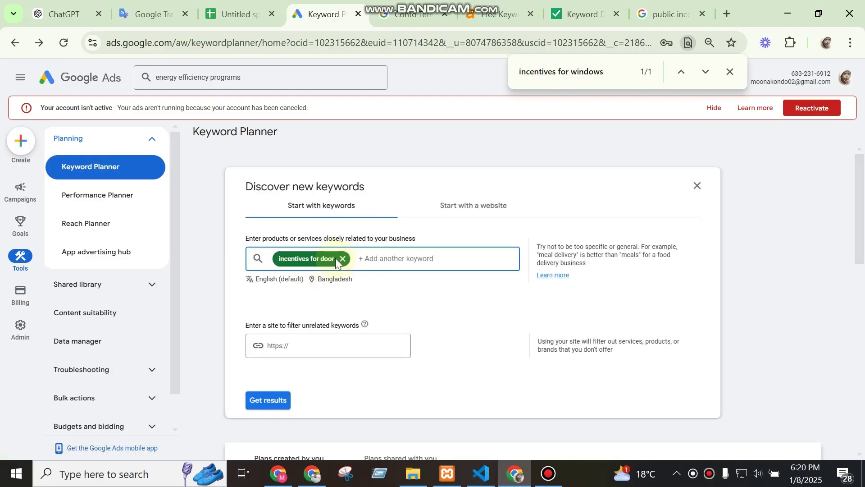
pyautogui.click(266, 401)
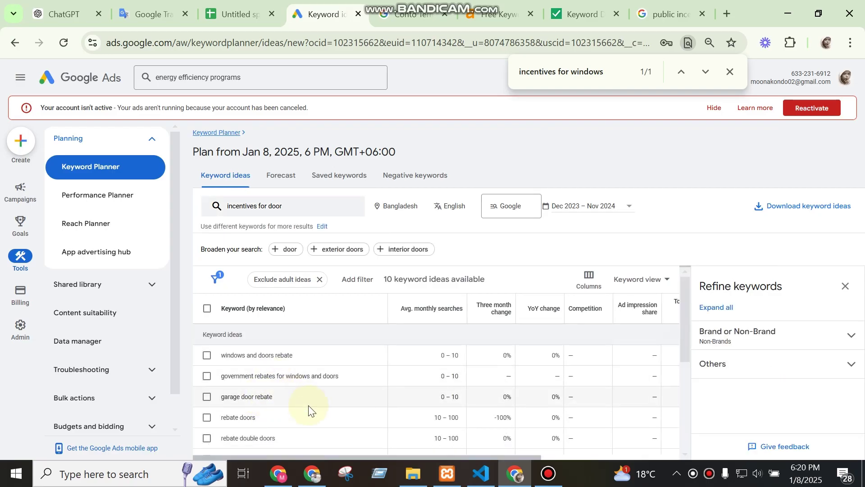
# Copy the searched phrase "incentives for door" and find it on the results page.
pyautogui.click(259, 210)
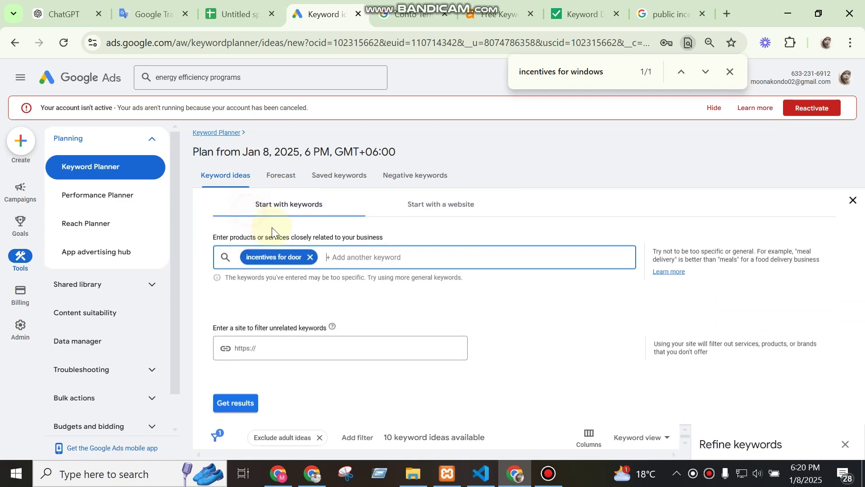
pyautogui.click(285, 261)
pyautogui.hotkey('ctrl', 'a')
pyautogui.hotkey('ctrl', 'c')
pyautogui.hotkey('ctrl', 'f')
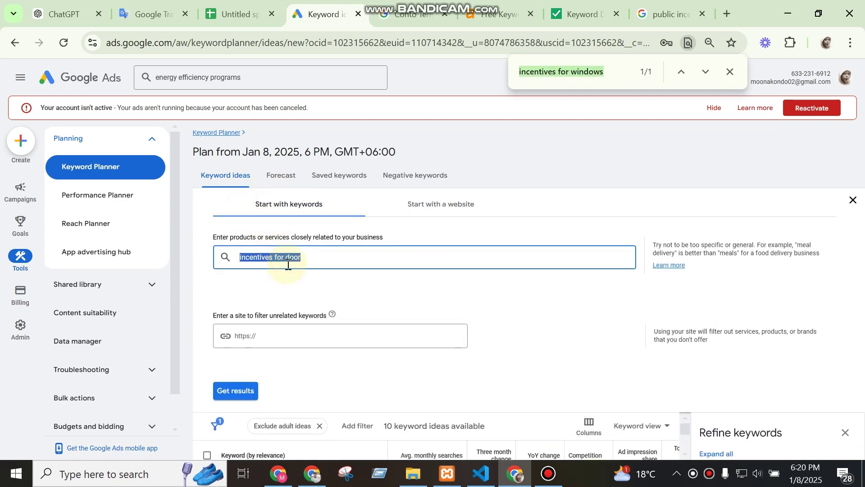
pyautogui.hotkey('ctrl', 'v')
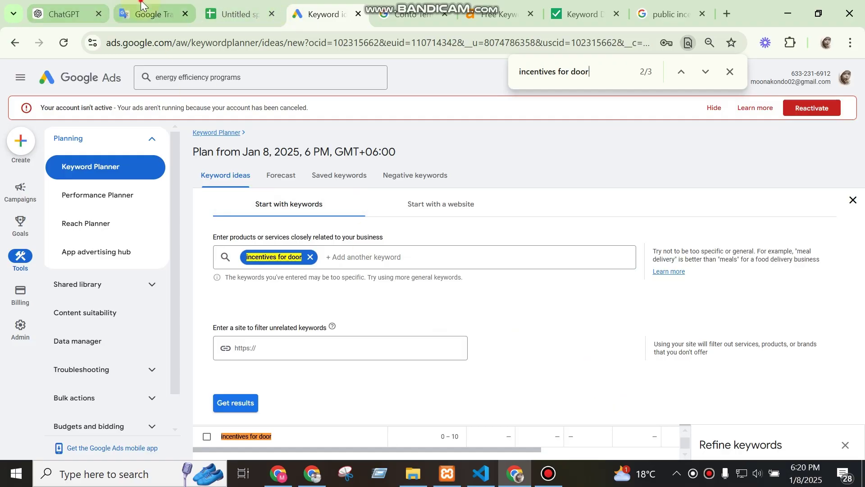
# Switch to ChatGPT and copy "Solar Thermal Panels" from the Renewable Energy Systems list.
pyautogui.click(149, 13)
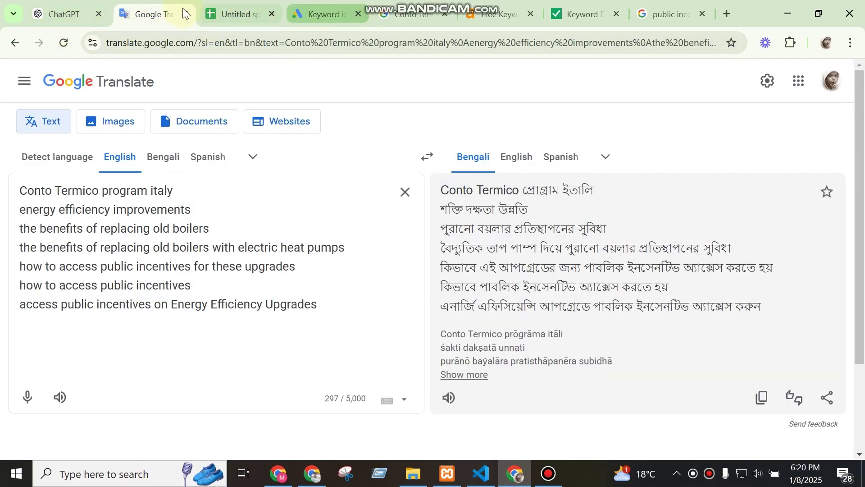
pyautogui.click(63, 13)
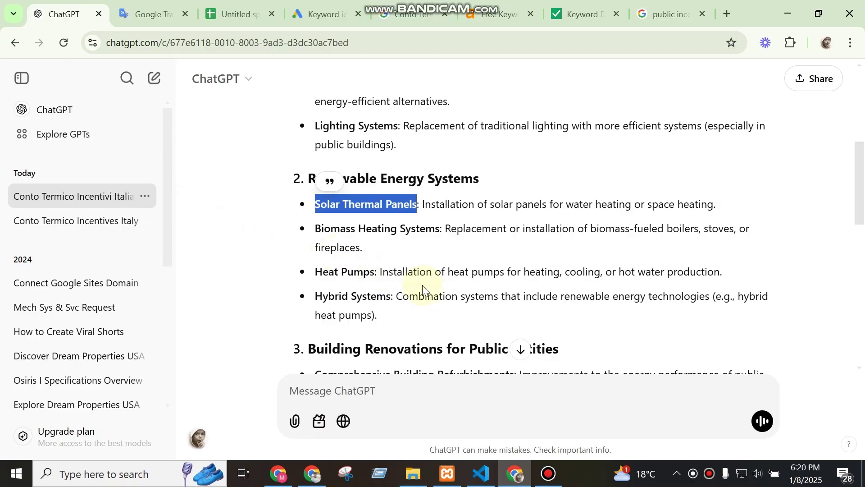
pyautogui.click(406, 270)
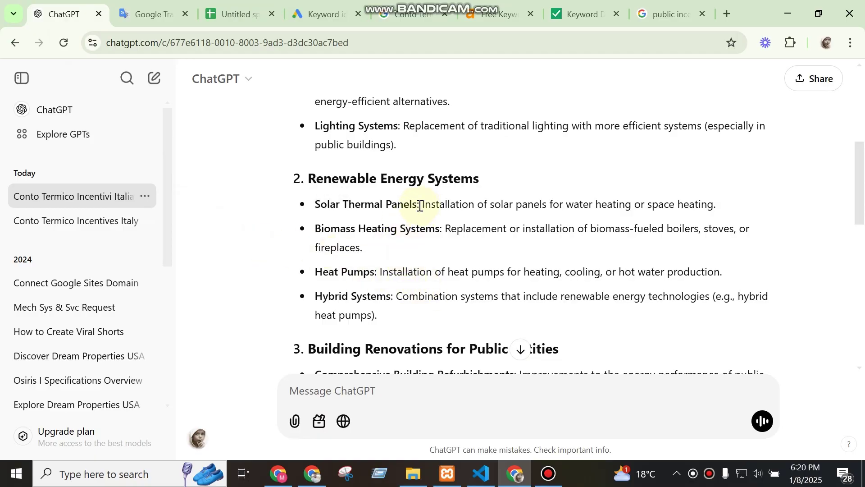
pyautogui.moveTo(420, 206); pyautogui.dragTo(316, 204)
pyautogui.hotkey('ctrl', 'c')
# Switch to Google Search, search for "public incentives for Solar Thermal Panels", and skim the results.
pyautogui.click(662, 13)
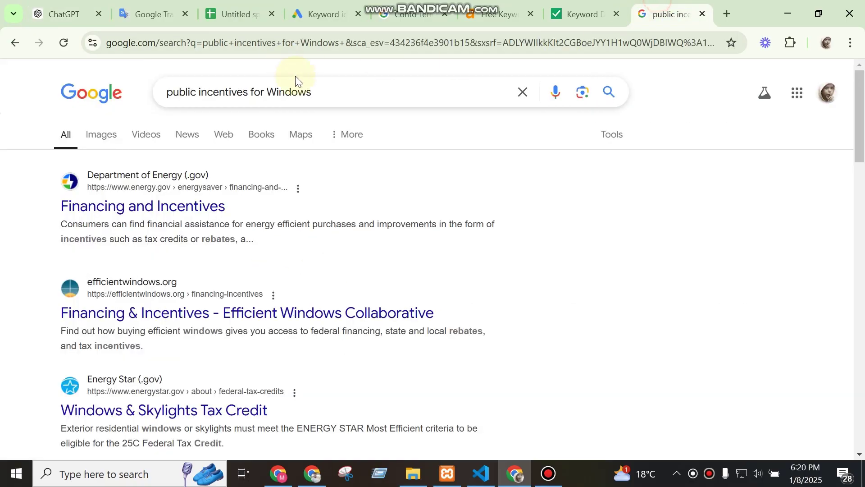
pyautogui.doubleClick(296, 88)
pyautogui.hotkey('ctrl', 'v')
pyautogui.press('Return')
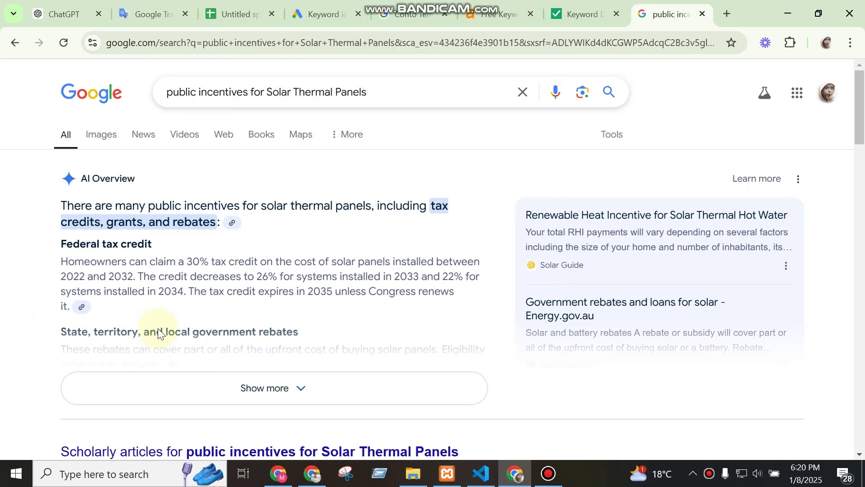
pyautogui.scroll(-5, 270, 358)
pyautogui.scroll(-3, 269, 359)
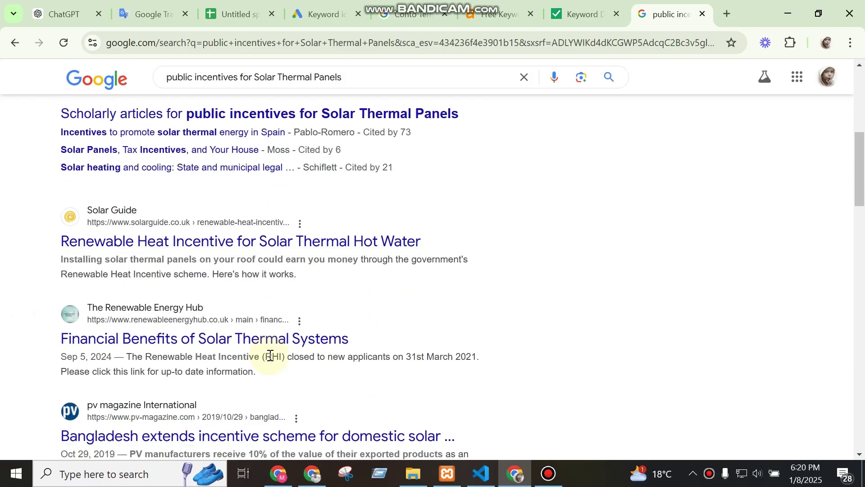
# Copy "Solar Incentives" from the title of the Just Energy search result.
pyautogui.scroll(-8, 271, 357)
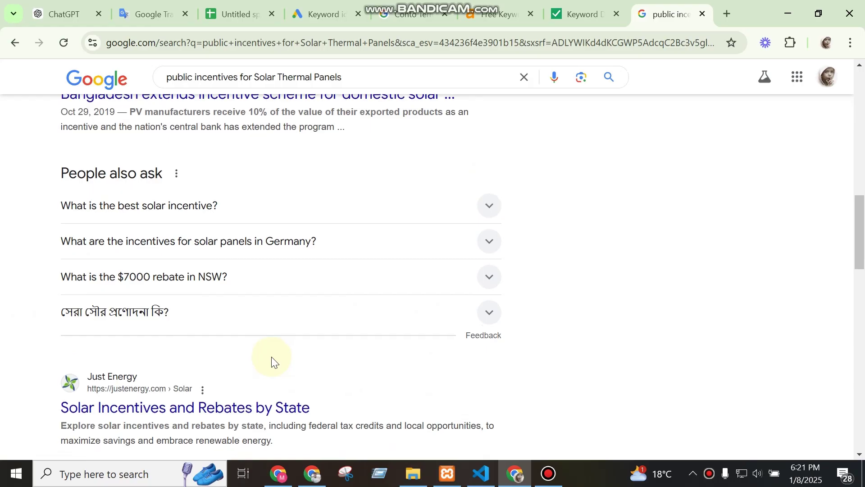
pyautogui.scroll(-2, 272, 358)
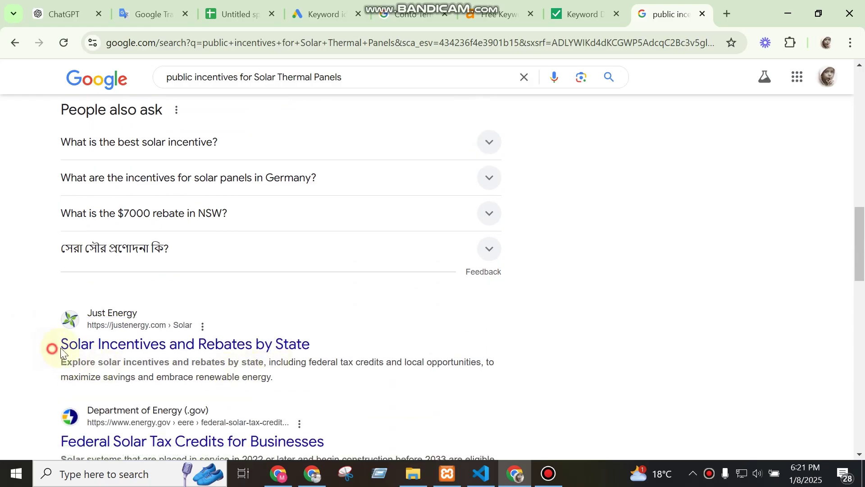
pyautogui.moveTo(62, 352); pyautogui.dragTo(167, 347)
pyautogui.hotkey('ctrl', 'c')
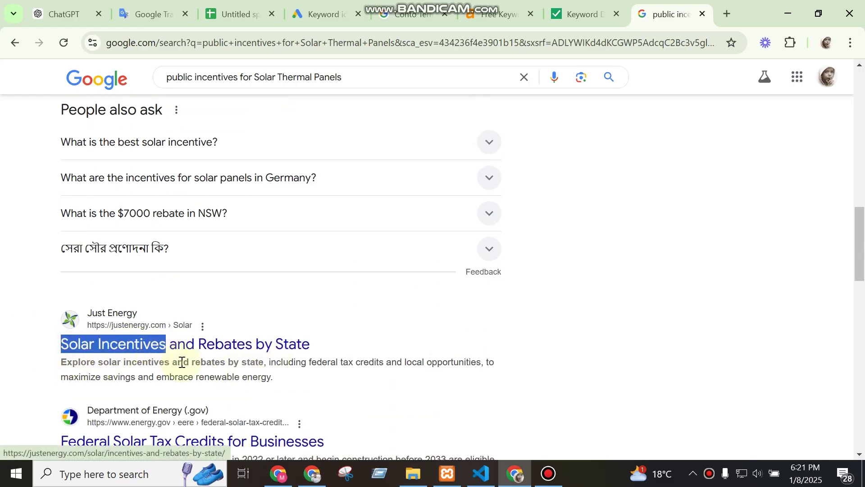
# Switch to Keyword Planner and replace the searched keyword with "Solar Incentives" to get its keyword ideas.
pyautogui.click(317, 14)
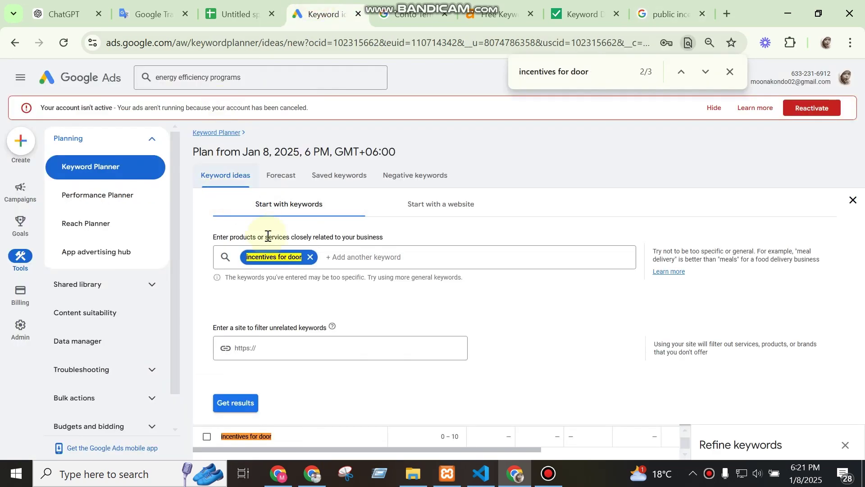
pyautogui.click(279, 255)
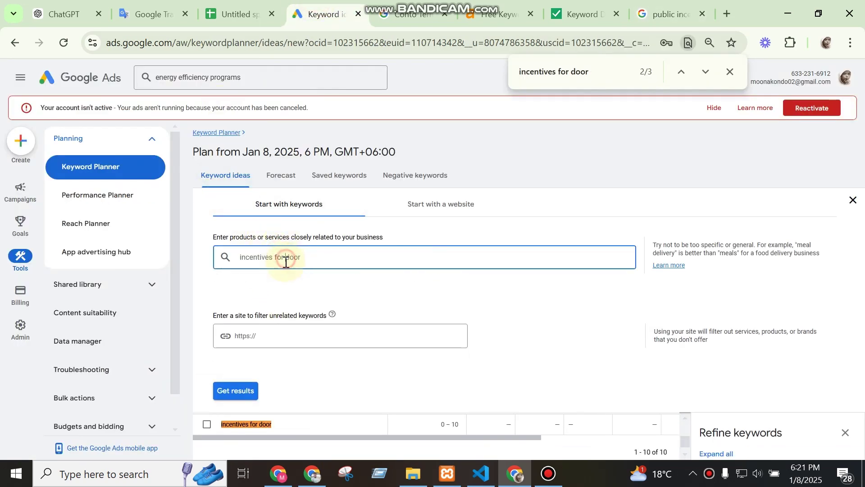
pyautogui.hotkey('ctrl', 'a')
pyautogui.hotkey('ctrl', 'v')
pyautogui.press('Return')
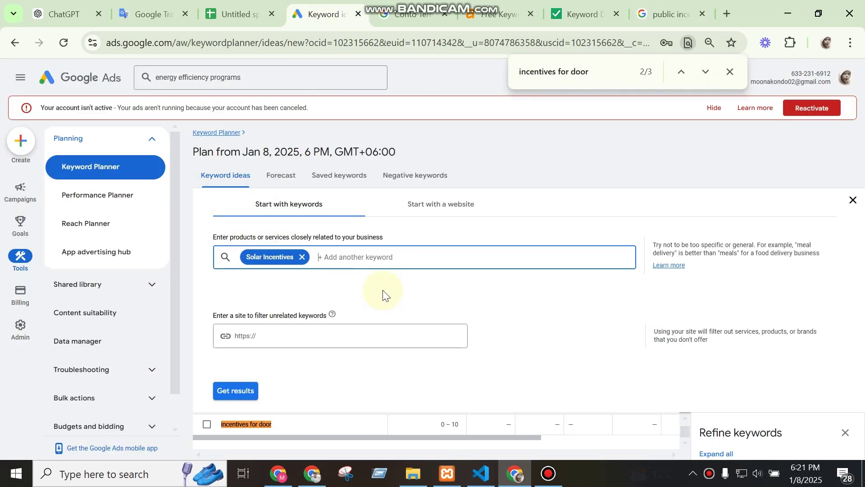
pyautogui.click(225, 391)
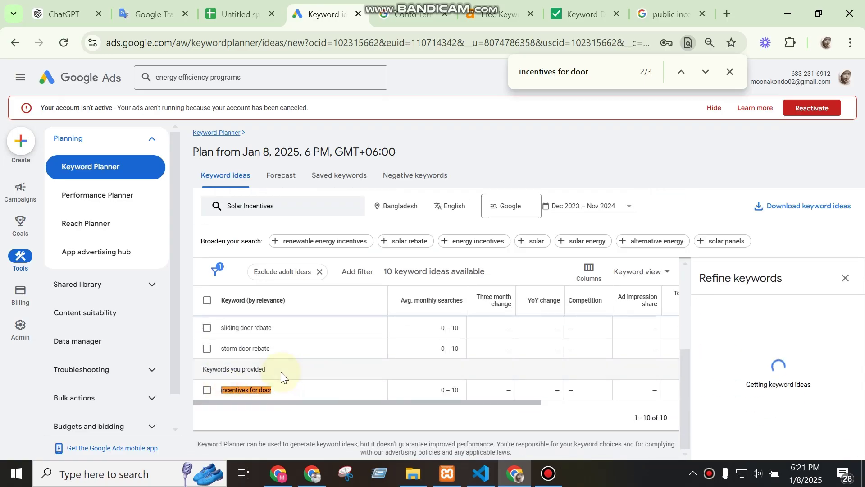
pyautogui.scroll(2, 329, 374)
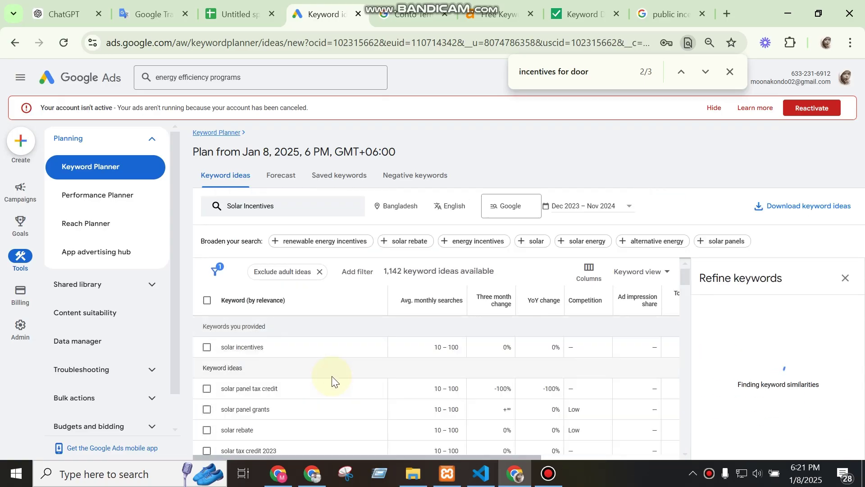
# Copy the keyword "solar incentives" from the provided keywords into cell A9 of the Google Sheets keyword list.
pyautogui.moveTo(278, 351); pyautogui.dragTo(209, 357)
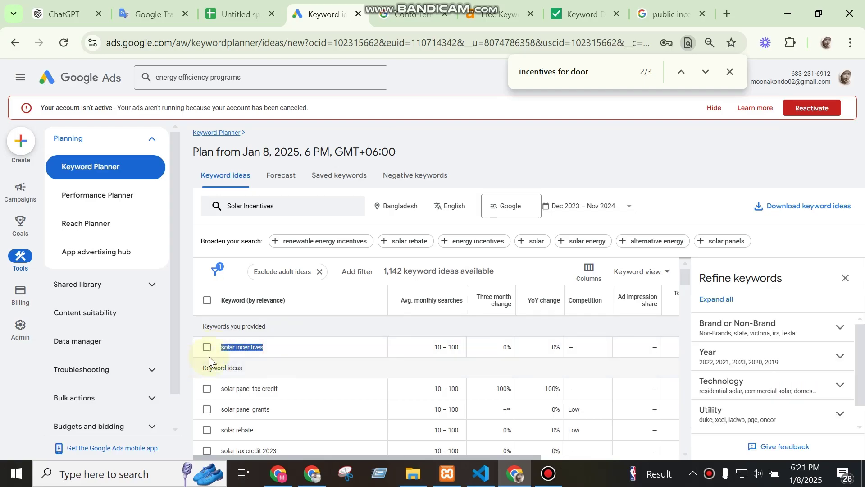
pyautogui.hotkey('ctrl', 'c')
pyautogui.click(239, 14)
pyautogui.click(120, 298)
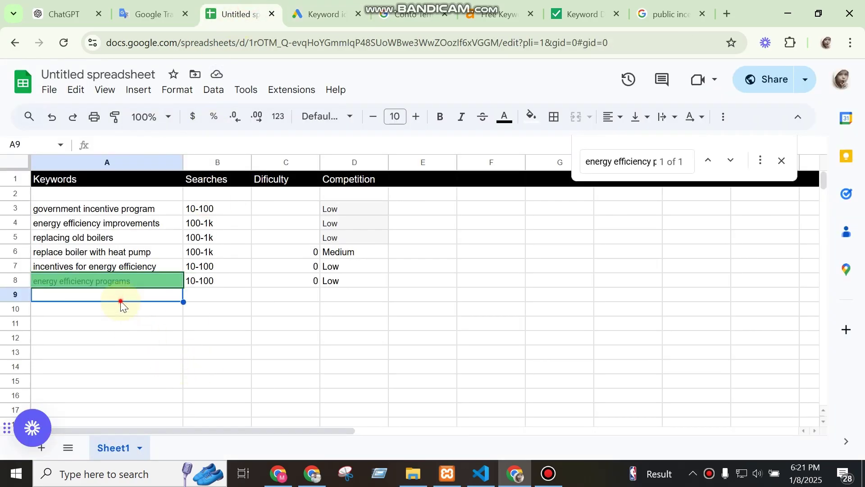
pyautogui.hotkey('ctrl', 'v')
pyautogui.click(288, 353)
# Fill the solar incentives row with searches 10-100 and competition Low, copied from the row above.
pyautogui.click(209, 288)
pyautogui.hotkey('ctrl', 'c')
pyautogui.click(223, 297)
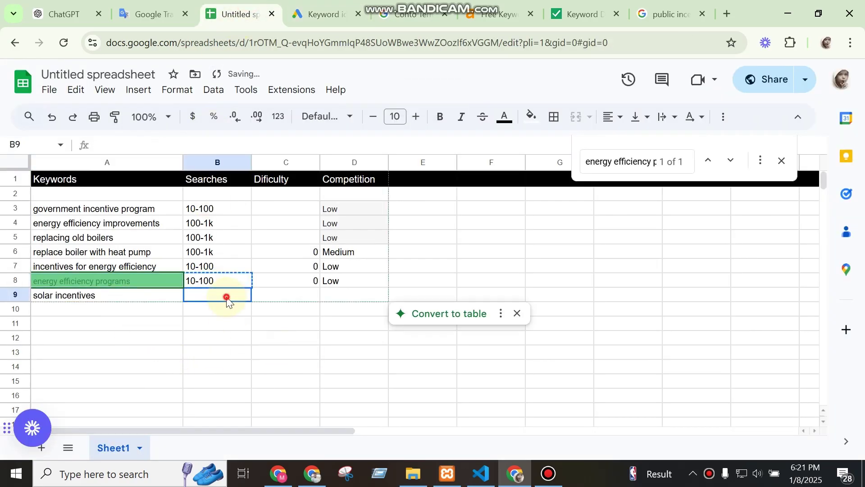
pyautogui.hotkey('ctrl', 'v')
pyautogui.click(344, 282)
pyautogui.hotkey('ctrl', 'c')
pyautogui.click(338, 295)
pyautogui.hotkey('ctrl', 'v')
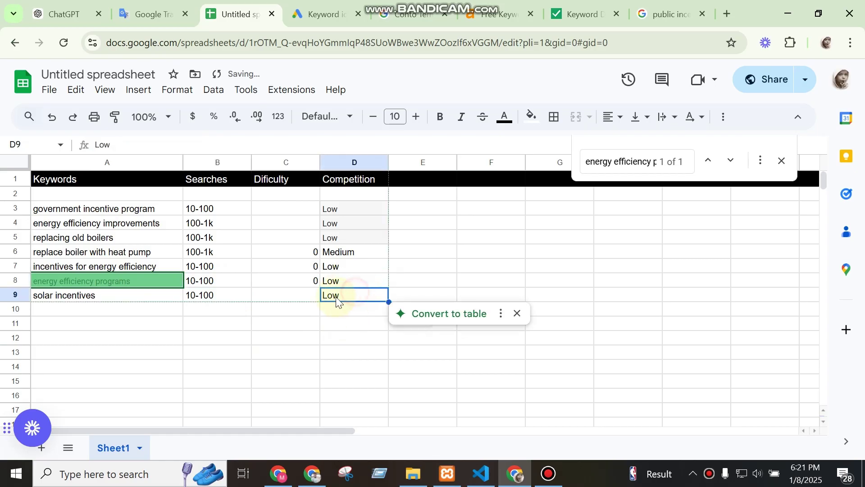
# Copy the difficulty value 0 into C9 and into the difficulty cells from C3 down to row 6.
pyautogui.click(311, 281)
pyautogui.hotkey('ctrl', 'c')
pyautogui.click(305, 298)
pyautogui.hotkey('ctrl', 'v')
pyautogui.moveTo(294, 208); pyautogui.dragTo(299, 250)
pyautogui.hotkey('ctrl', 'v')
pyautogui.click(370, 356)
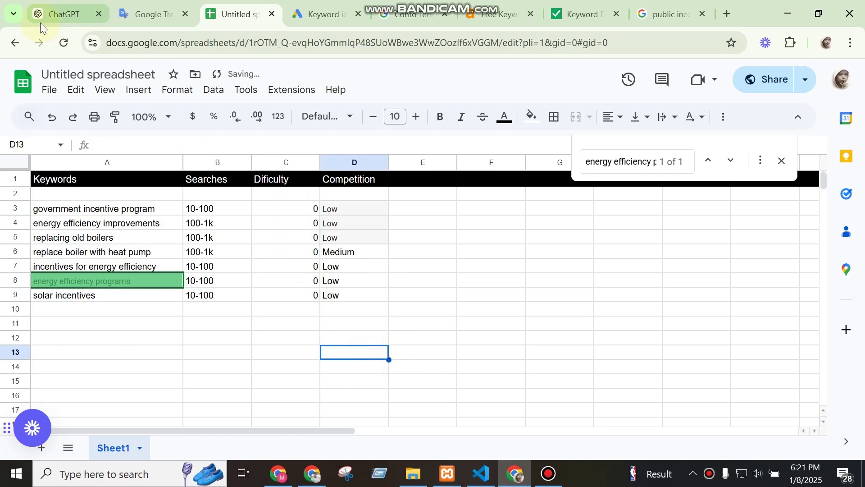
# Switch to ChatGPT and review the Energy Efficiency Upgrades list for another keyword topic.
pyautogui.click(58, 16)
pyautogui.click(243, 14)
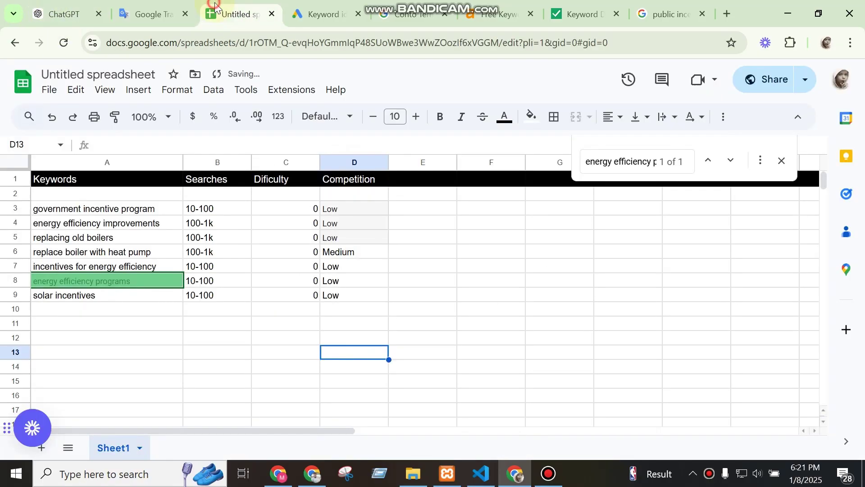
pyautogui.click(323, 14)
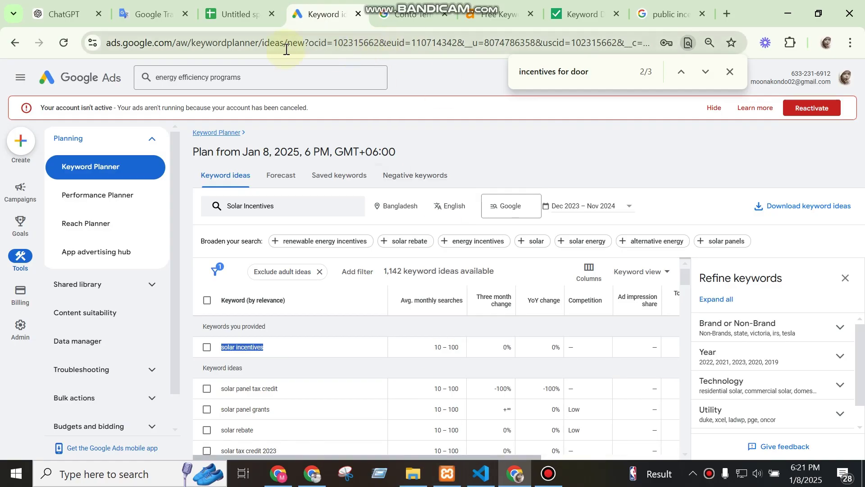
pyautogui.click(64, 13)
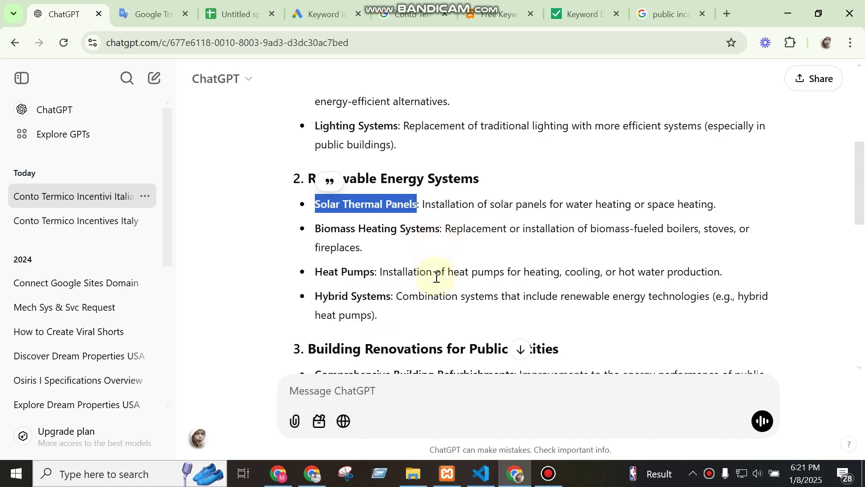
pyautogui.scroll(3, 437, 277)
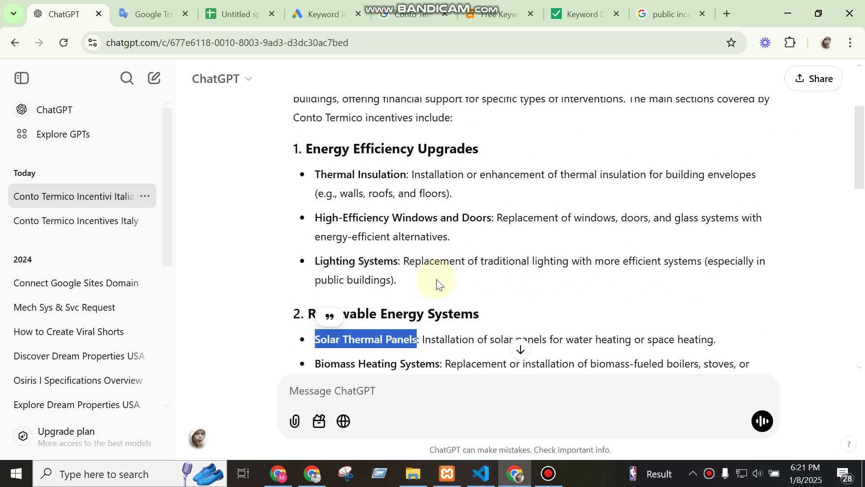
# Return to Keyword Planner and get keyword ideas for "window Incentives" in place of the solar keyword.
pyautogui.click(331, 14)
pyautogui.click(245, 212)
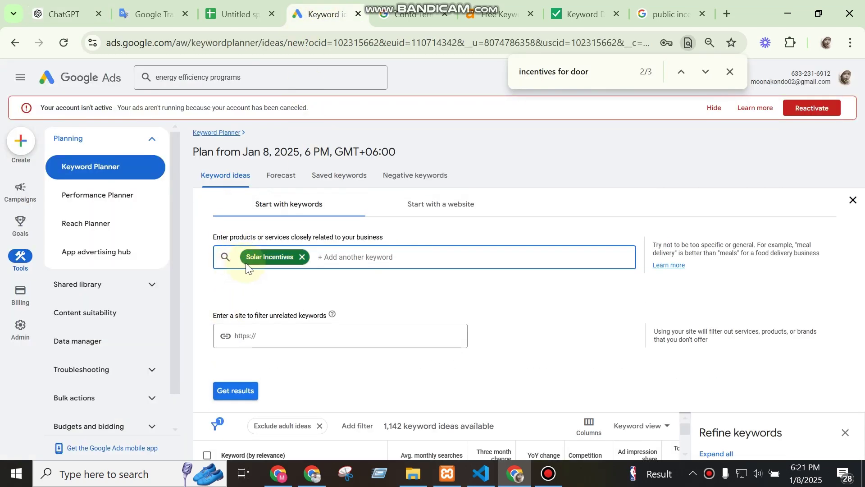
pyautogui.click(262, 257)
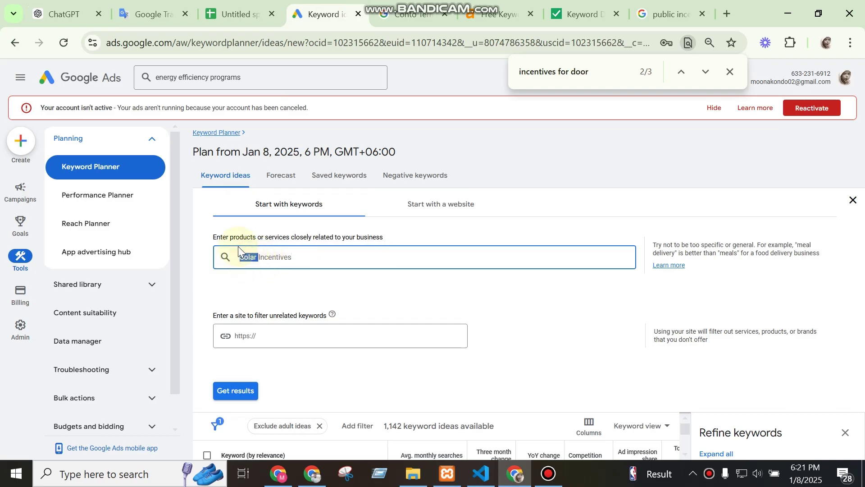
pyautogui.write('Windiw')
pyautogui.press('BackSpace')
pyautogui.press('BackSpace')
pyautogui.press('BackSpace')
pyautogui.press('BackSpace')
pyautogui.press('BackSpace')
pyautogui.press('BackSpace')
pyautogui.press('BackSpace')
pyautogui.write('wi')
pyautogui.press('Return')
pyautogui.click(244, 390)
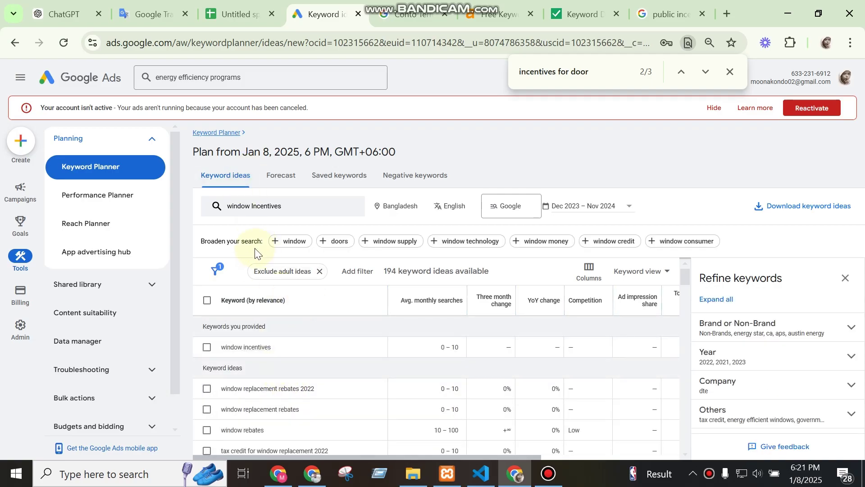
# Change the searched keyword to "door Incentives", get its results and skim the keyword ideas.
pyautogui.click(254, 208)
pyautogui.click(264, 256)
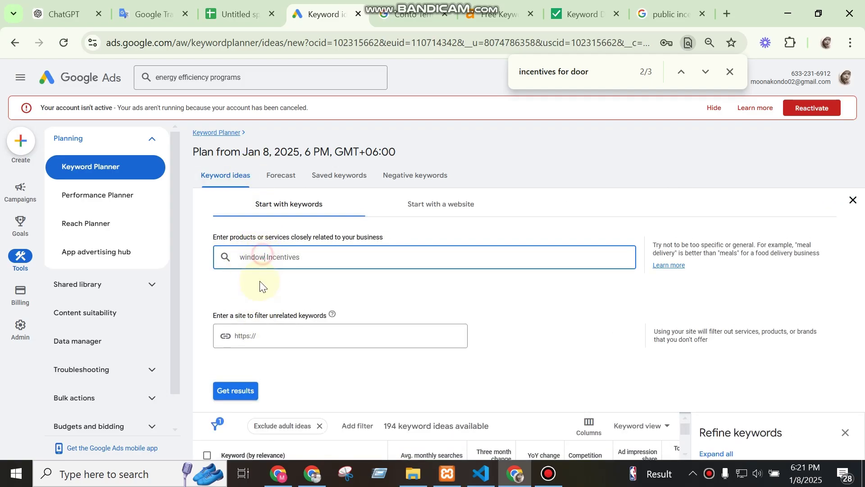
pyautogui.doubleClick(251, 252)
pyautogui.write('door')
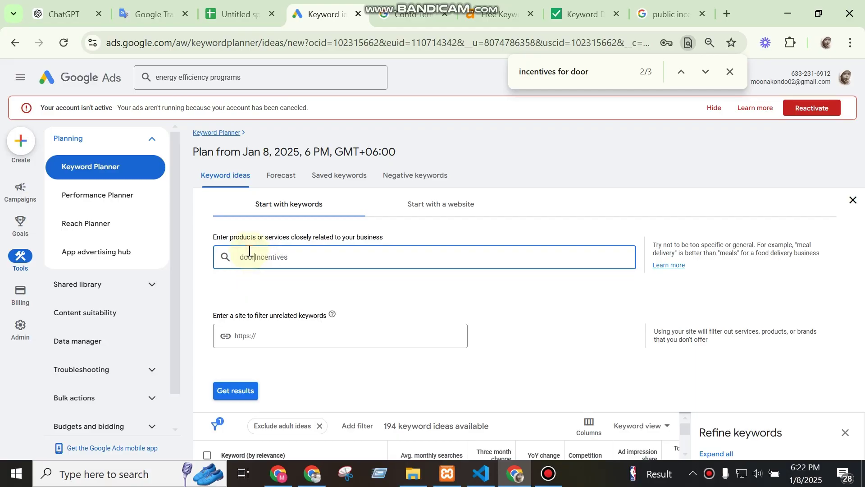
pyautogui.press('Return')
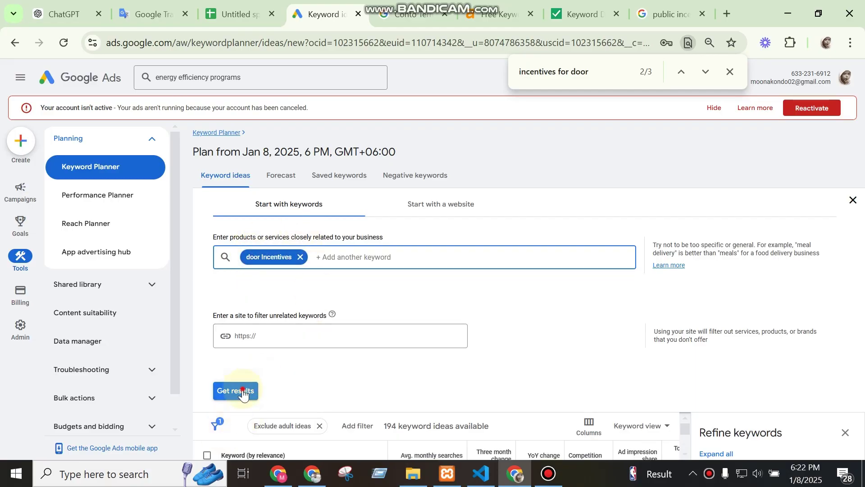
pyautogui.click(235, 390)
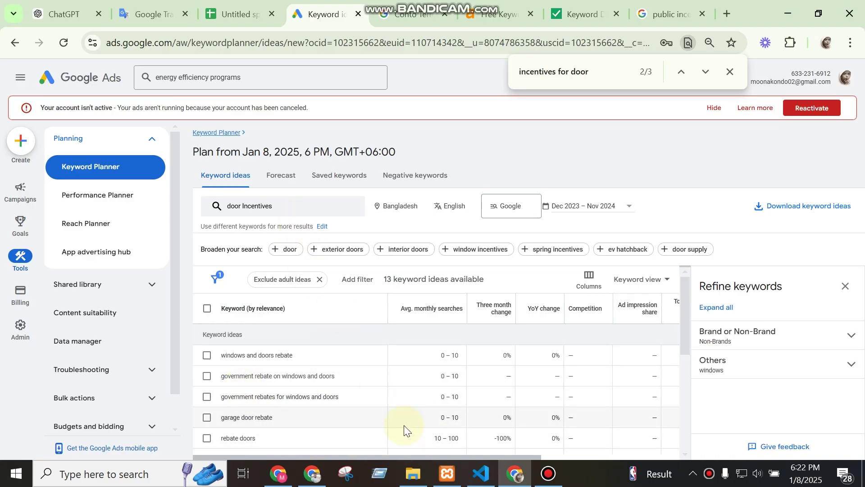
pyautogui.scroll(-3, 403, 426)
pyautogui.scroll(3, 404, 425)
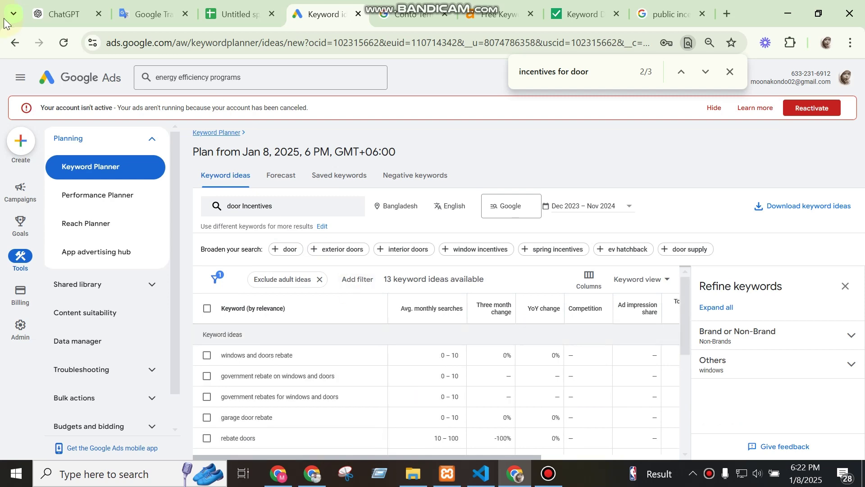
# Switch to ChatGPT and copy "Biomass Heating Systems" from the Renewable Energy Systems list.
pyautogui.click(238, 15)
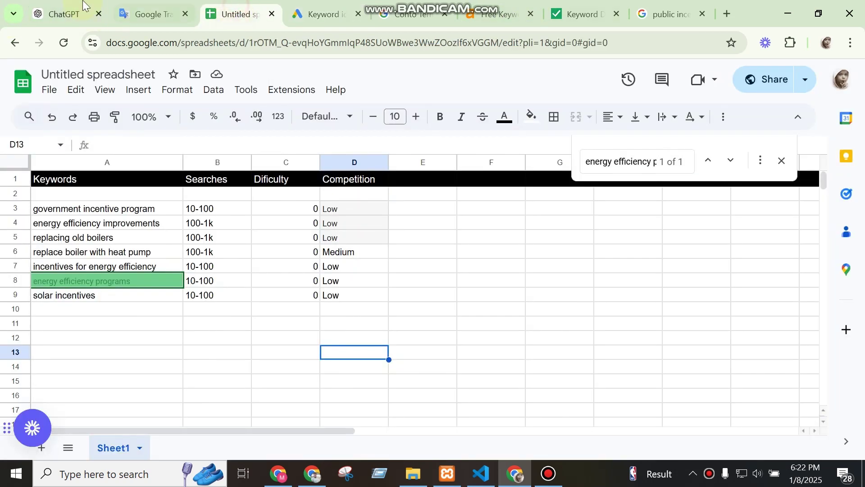
pyautogui.click(65, 14)
pyautogui.click(412, 313)
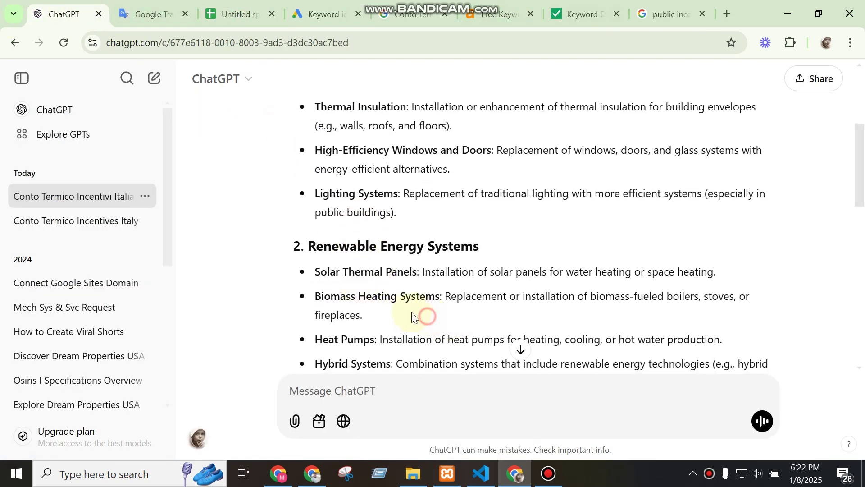
pyautogui.moveTo(437, 302); pyautogui.dragTo(311, 294)
pyautogui.hotkey('ctrl', 'c')
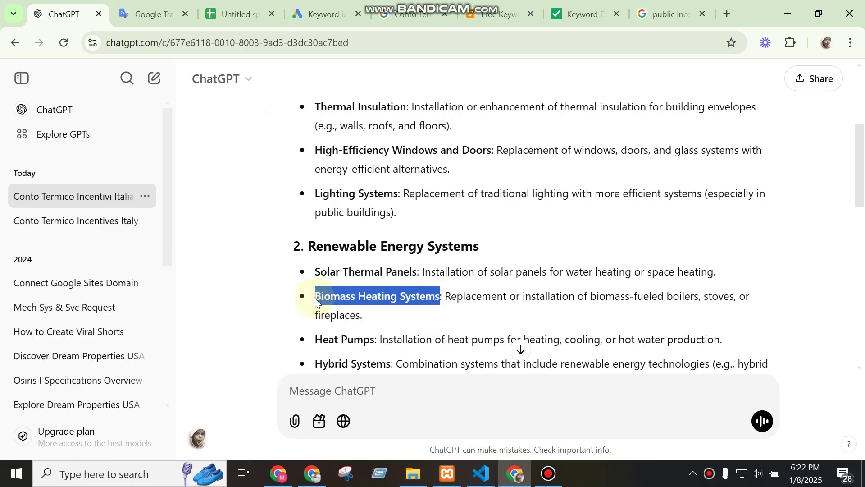
# Switch to Google Search and search for "public incentives for Biomass Heating Systems".
pyautogui.click(671, 14)
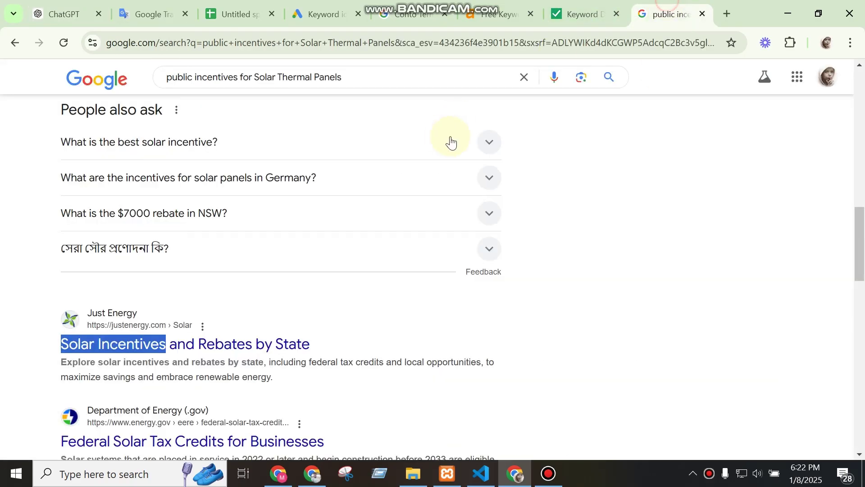
pyautogui.doubleClick(263, 77)
pyautogui.keyDown('shift'); pyautogui.click(499, 77); pyautogui.keyUp('shift')
pyautogui.hotkey('ctrl', 'v')
pyautogui.press('Return')
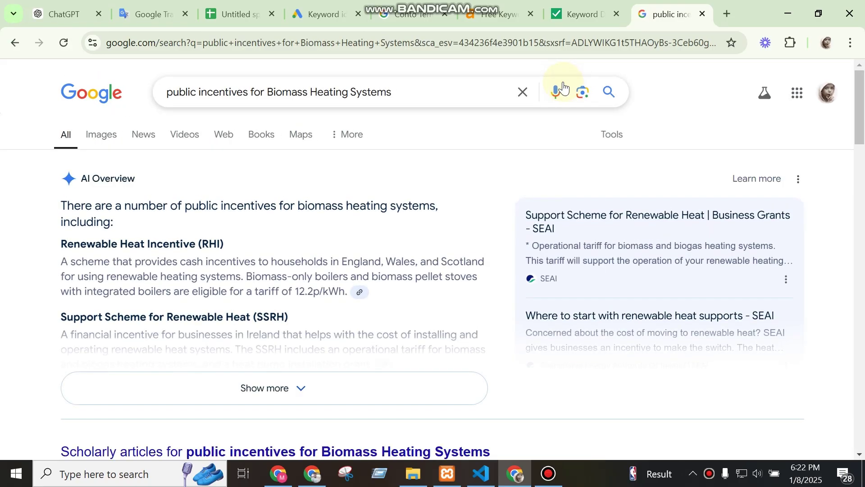
# Skim the biomass search results and copy "Renewable Heat Incentive" from the Rainbow Heat and Power result title.
pyautogui.scroll(-4, 369, 297)
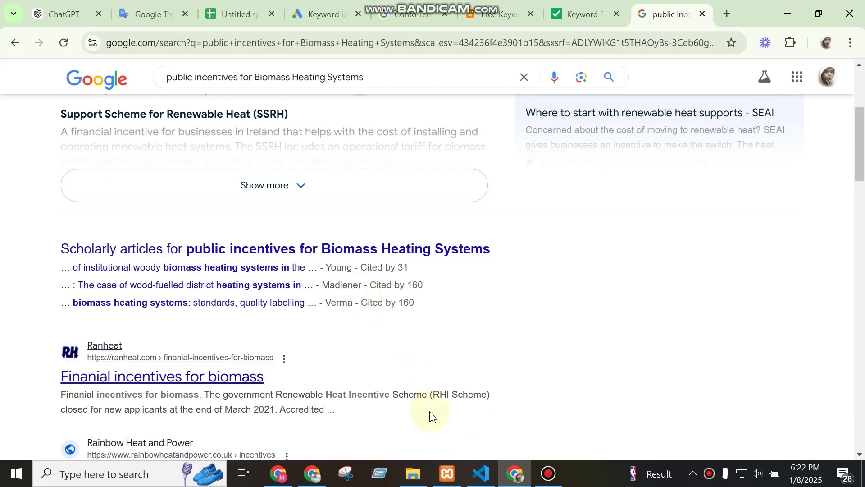
pyautogui.scroll(3, 429, 413)
pyautogui.scroll(1, 365, 371)
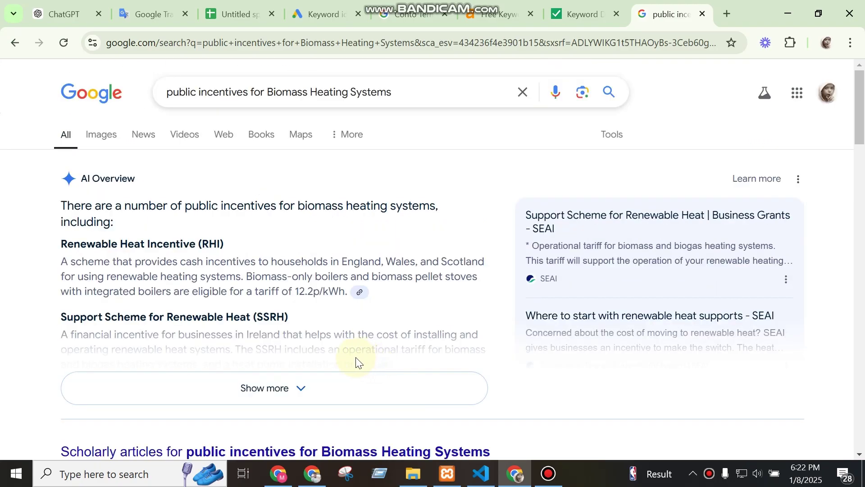
pyautogui.scroll(-5, 356, 360)
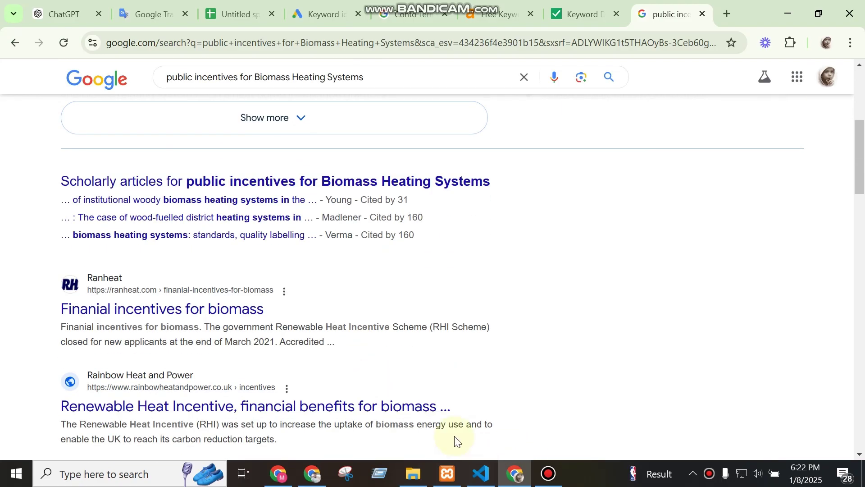
pyautogui.scroll(-1, 221, 438)
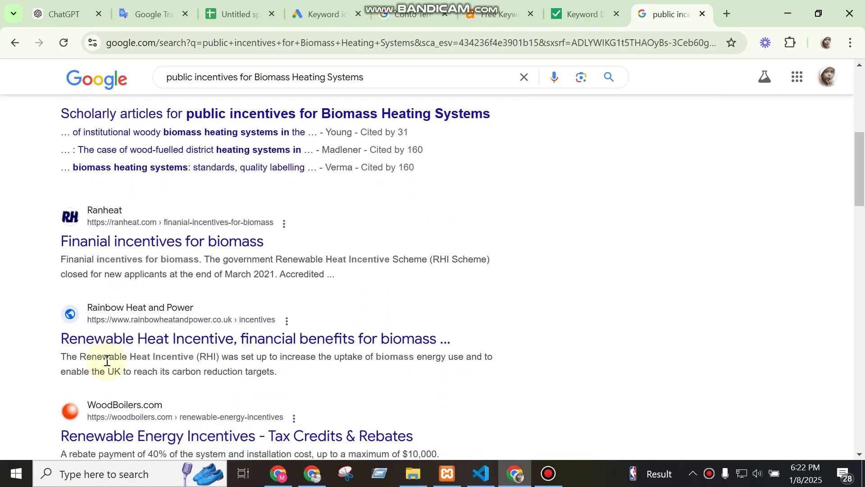
pyautogui.moveTo(56, 342); pyautogui.dragTo(235, 341)
pyautogui.hotkey('ctrl', 'c')
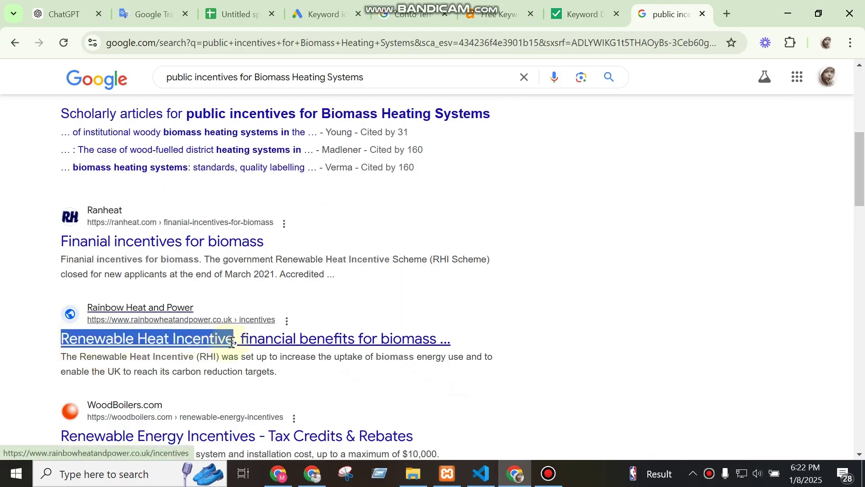
# Switch to Keyword Planner, replace the searched keyword with "Renewable Heat Incentive" and get its results.
pyautogui.click(321, 14)
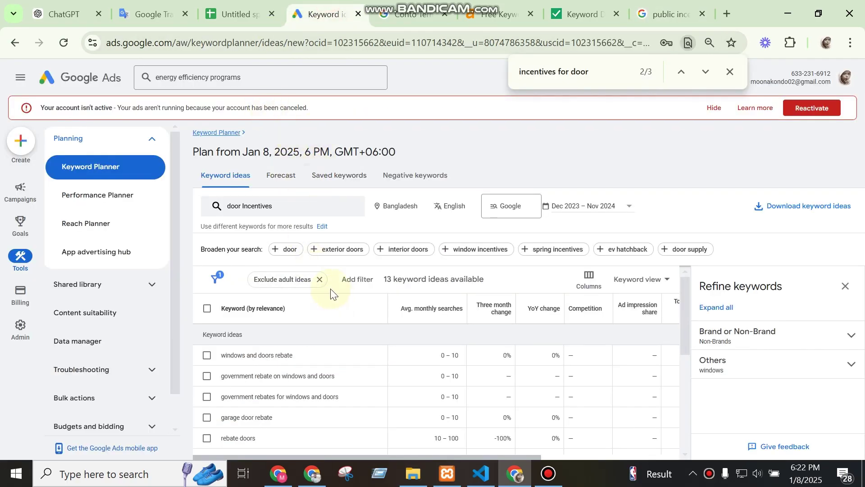
pyautogui.click(265, 212)
pyautogui.doubleClick(284, 263)
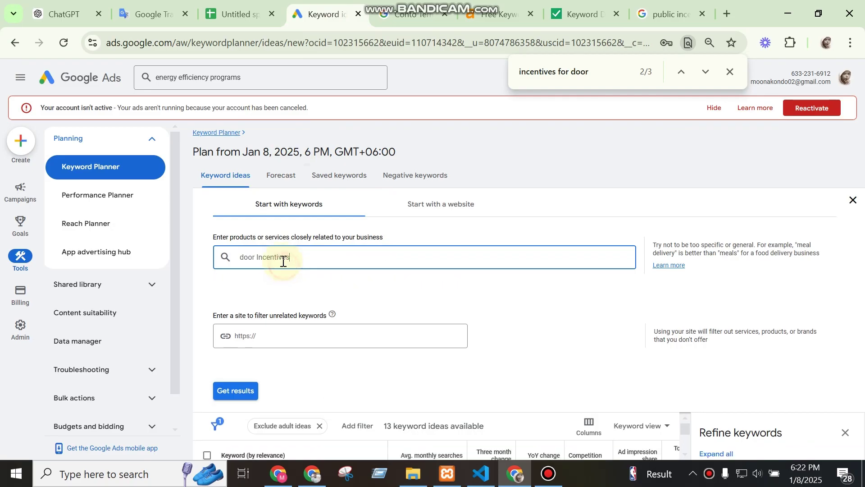
pyautogui.press('BackSpace')
pyautogui.hotkey('ctrl', 'v')
pyautogui.press('Return')
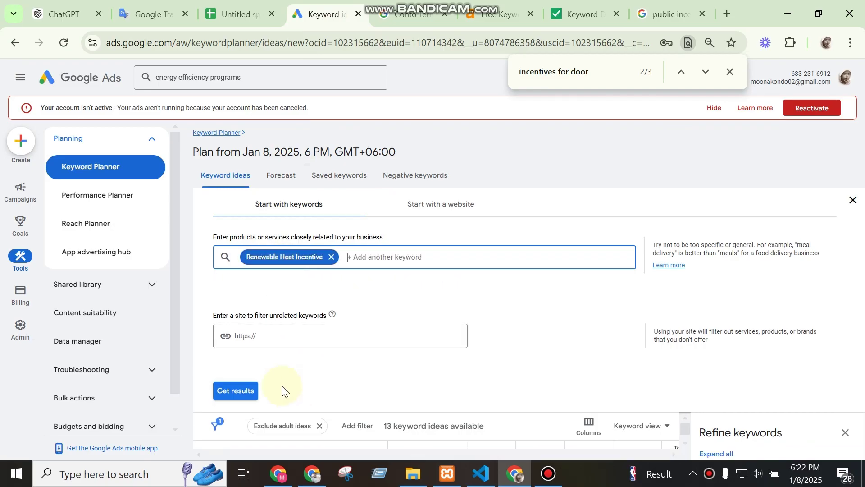
pyautogui.click(235, 391)
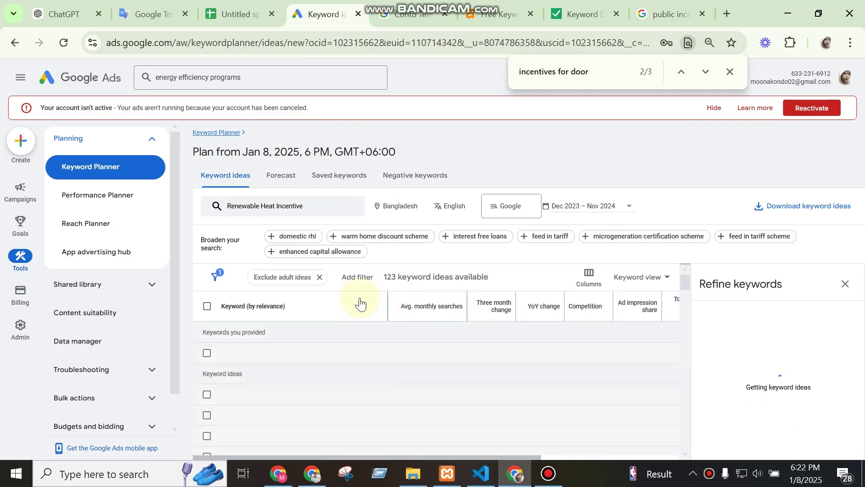
# Copy "renewable heat incentive" from the keyword results into cell A10 of the Google Sheets keyword list.
pyautogui.moveTo(298, 353); pyautogui.dragTo(208, 359)
pyautogui.hotkey('ctrl', 'c')
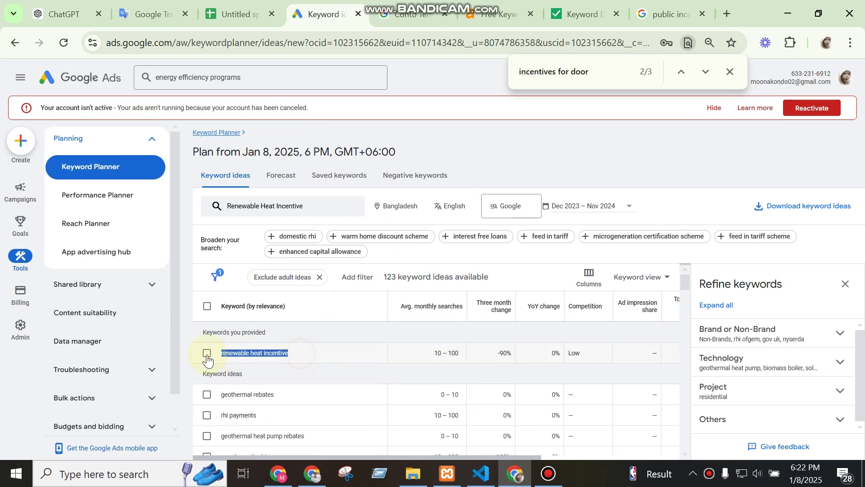
pyautogui.click(232, 15)
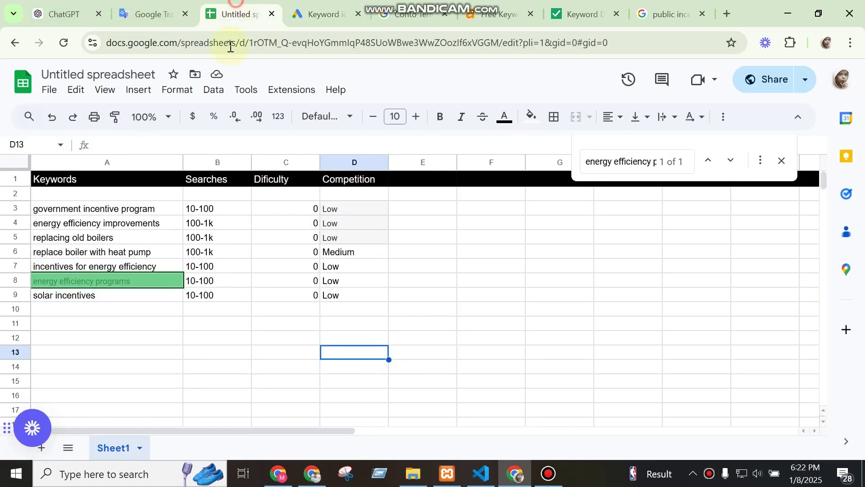
pyautogui.click(116, 309)
pyautogui.hotkey('ctrl', 'v')
pyautogui.click(174, 363)
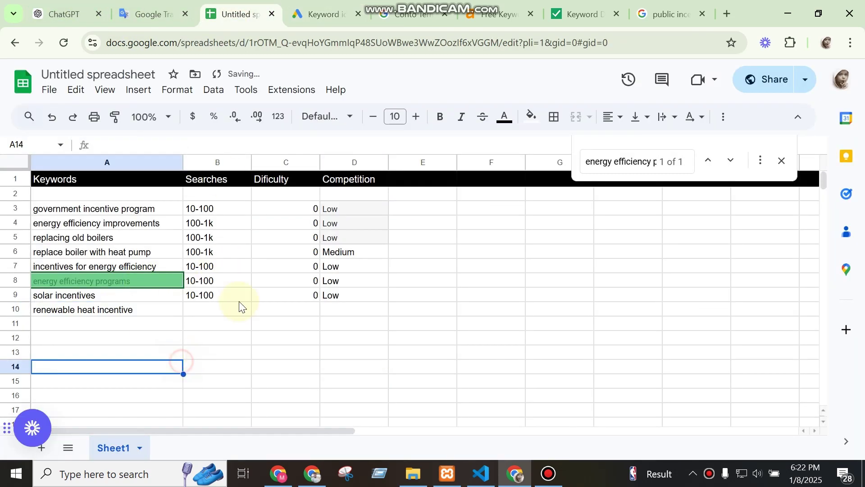
# Fill row 10 with searches 10-100, difficulty 0 and competition Low by copying the values from row 9.
pyautogui.click(222, 298)
pyautogui.hotkey('ctrl', 'c')
pyautogui.click(224, 312)
pyautogui.hotkey('ctrl', 'v')
pyautogui.click(322, 354)
pyautogui.moveTo(316, 294); pyautogui.dragTo(335, 296)
pyautogui.hotkey('ctrl', 'c')
pyautogui.click(315, 308)
pyautogui.hotkey('ctrl', 'v')
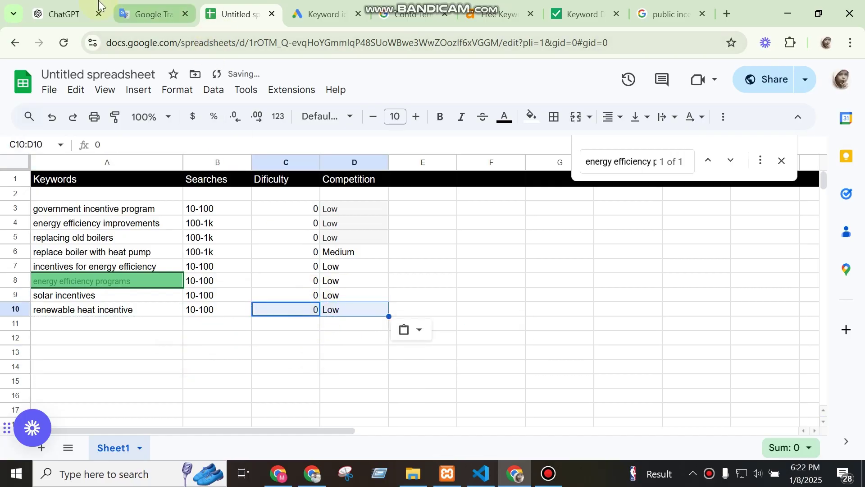
# Switch to ChatGPT and copy "Heat Pumps" from the Renewable Energy Systems list.
pyautogui.click(297, 9)
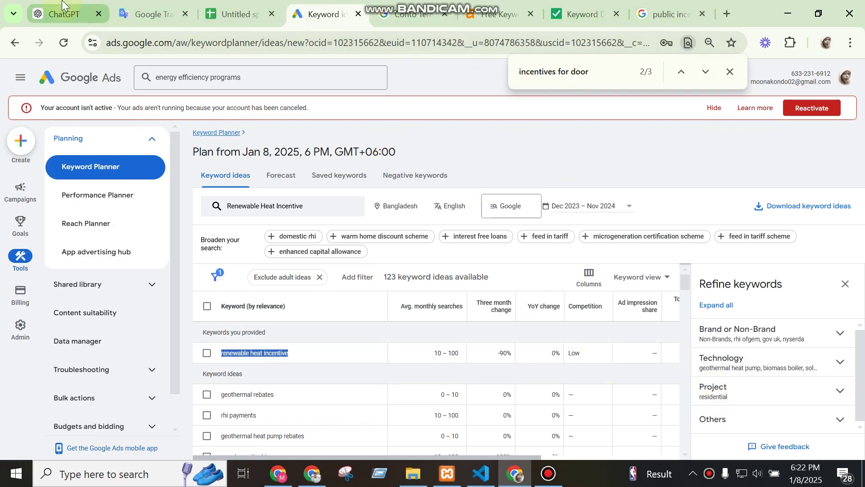
pyautogui.click(63, 14)
pyautogui.scroll(-2, 317, 318)
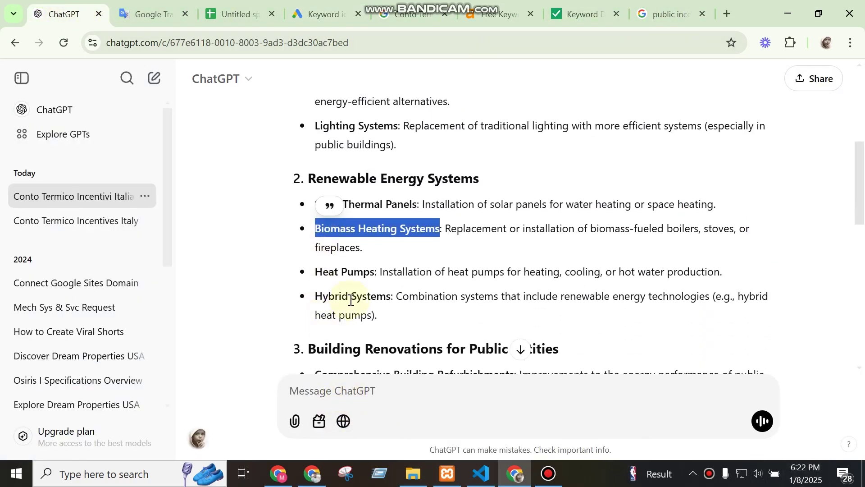
pyautogui.moveTo(375, 272); pyautogui.dragTo(315, 272)
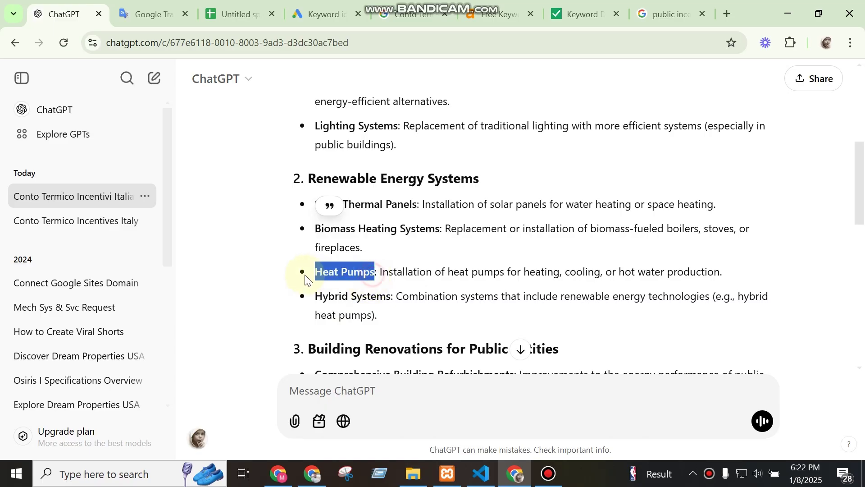
# Switch to Google Search and search for "public incentives for Heat Pumps".
pyautogui.click(667, 14)
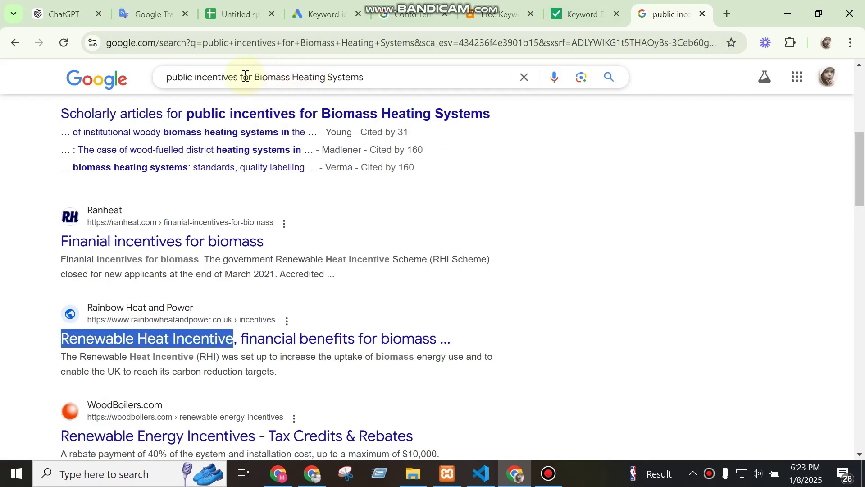
pyautogui.moveTo(254, 80); pyautogui.dragTo(556, 81)
pyautogui.hotkey('ctrl', 'v')
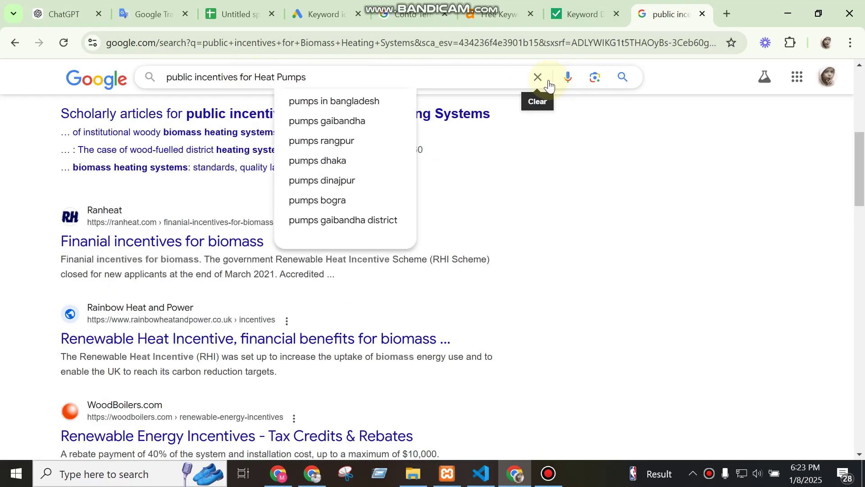
pyautogui.press('Return')
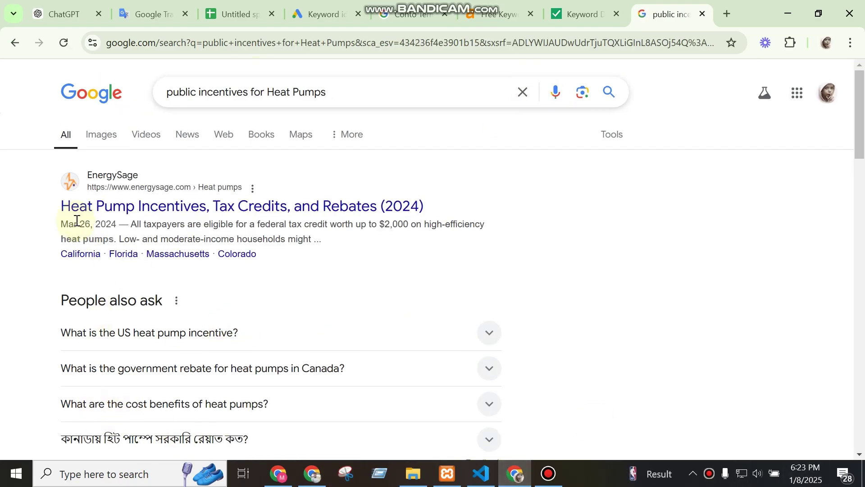
# Copy "Heat Pump Incentives" from the EnergySage result title and get keyword ideas for it in Keyword Planner.
pyautogui.moveTo(47, 208); pyautogui.dragTo(207, 206)
pyautogui.click(322, 14)
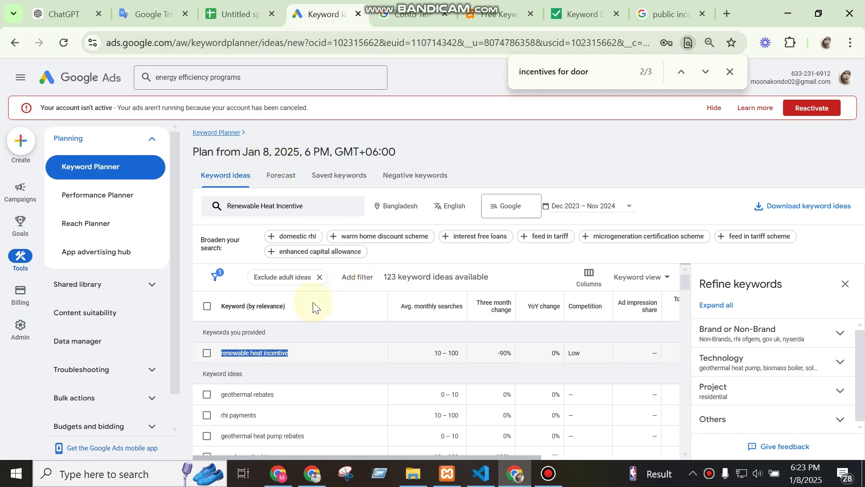
pyautogui.click(221, 206)
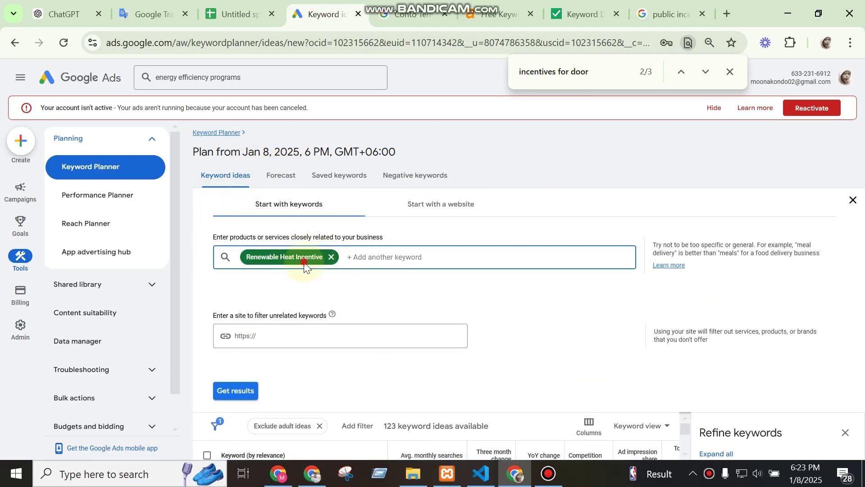
pyautogui.click(305, 263)
pyautogui.hotkey('ctrl', 'a')
pyautogui.hotkey('ctrl', 'v')
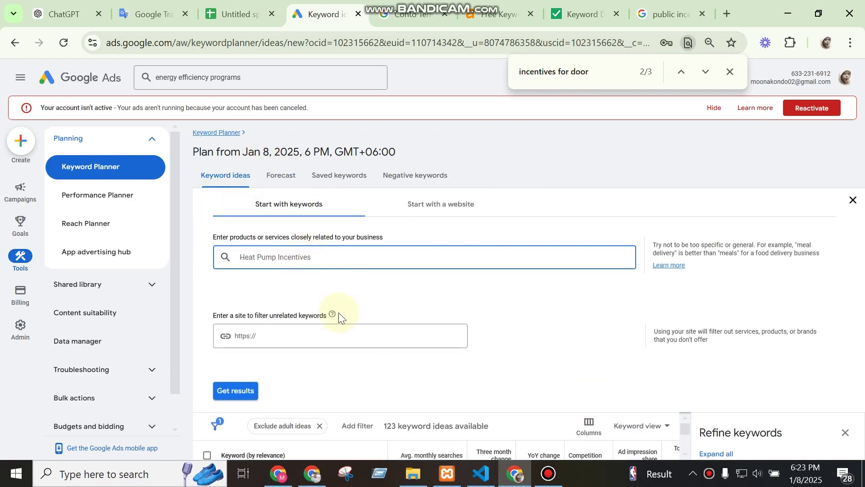
pyautogui.click(232, 394)
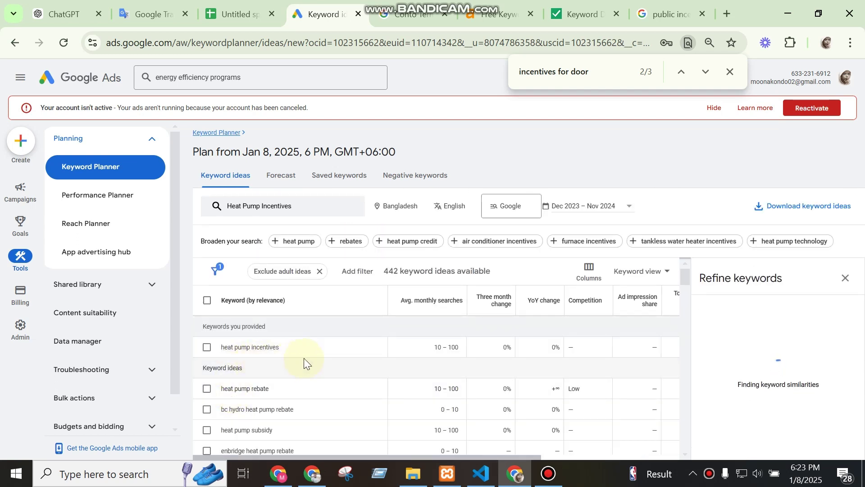
# Copy "heat pump incentives" from the keyword results into cell A11 of the Google Sheets keyword list.
pyautogui.moveTo(293, 350); pyautogui.dragTo(215, 352)
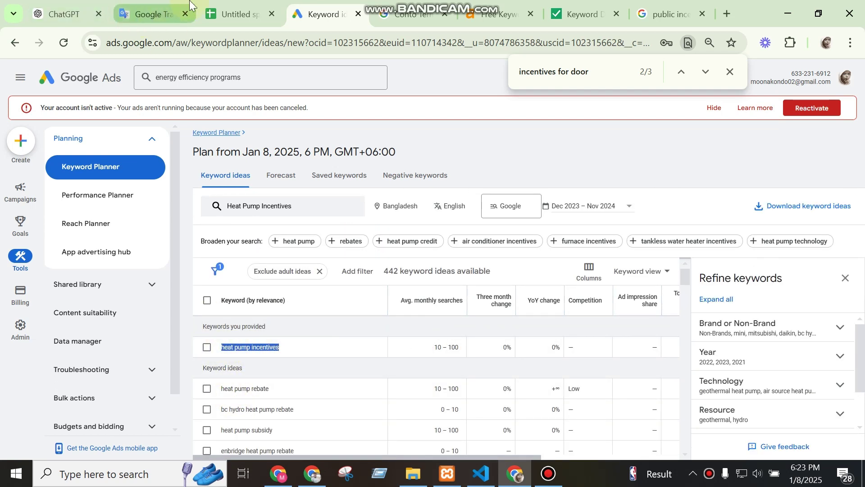
pyautogui.click(214, 7)
pyautogui.click(90, 323)
pyautogui.hotkey('ctrl', 'v')
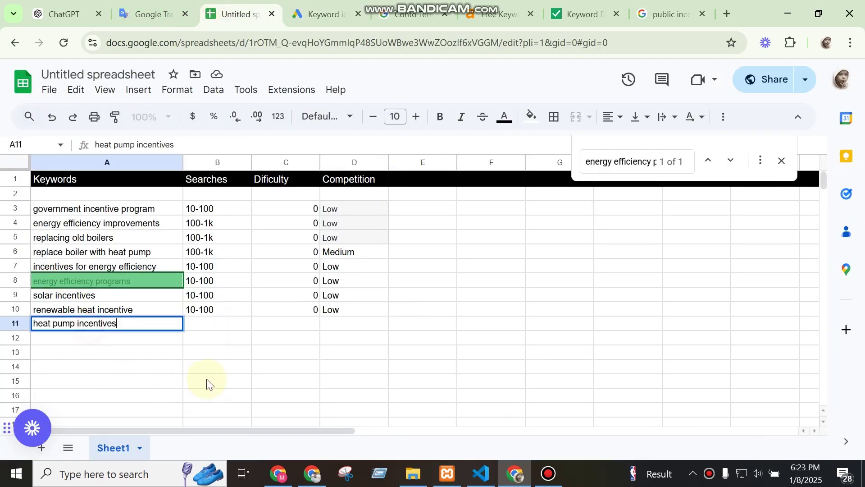
pyautogui.click(207, 381)
# Copy the searches, difficulty and competition values 10-100, 0 and Low from row 10 into row 11.
pyautogui.moveTo(221, 310); pyautogui.dragTo(332, 317)
pyautogui.hotkey('ctrl', 'c')
pyautogui.click(223, 323)
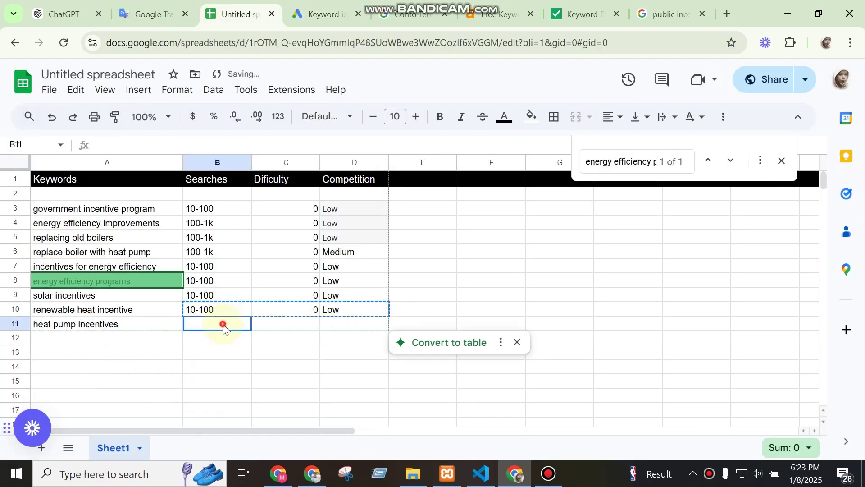
pyautogui.hotkey('ctrl', 'v')
pyautogui.click(315, 354)
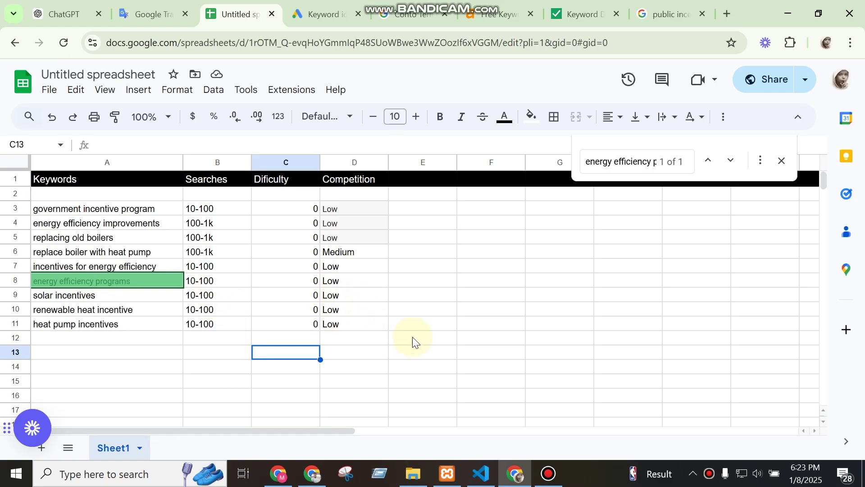
pyautogui.click(475, 338)
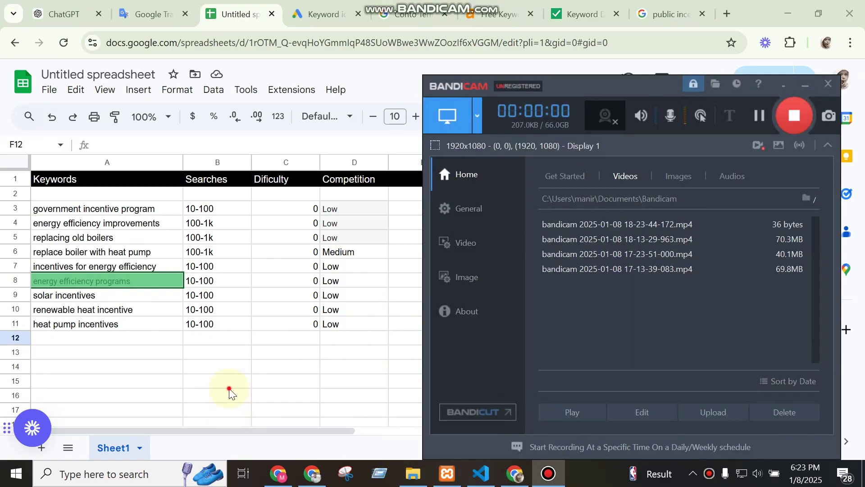
pyautogui.click(215, 384)
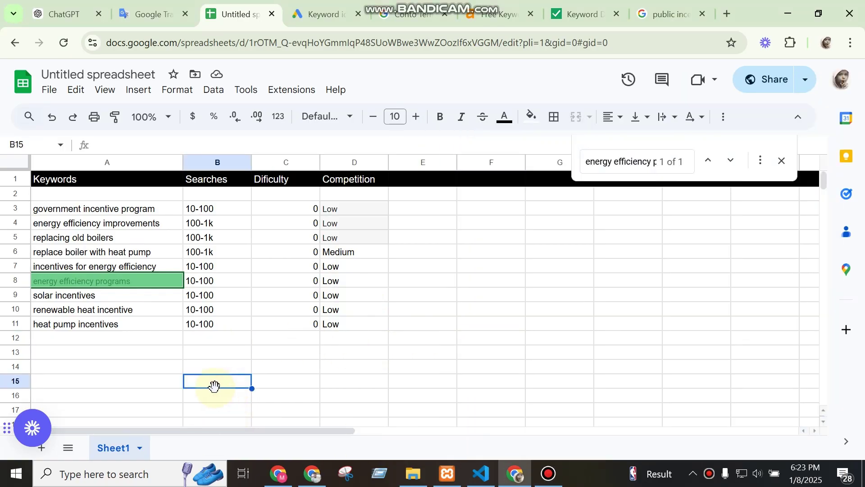
pyautogui.click(370, 384)
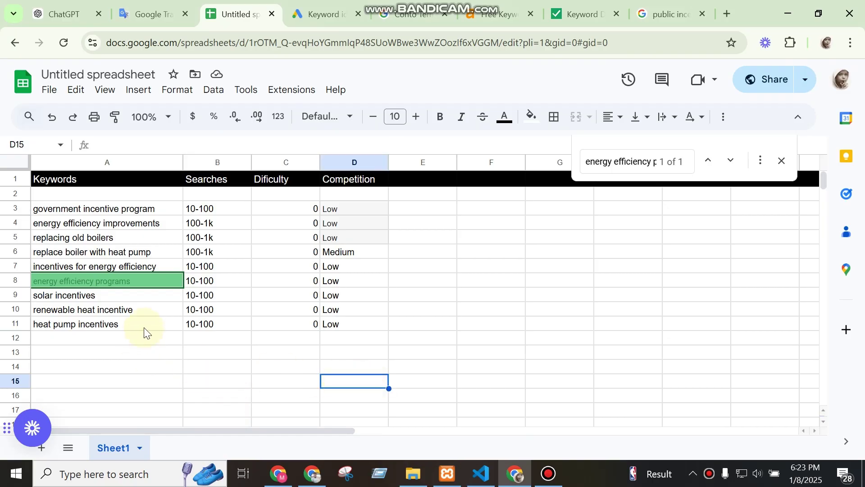
pyautogui.click(241, 372)
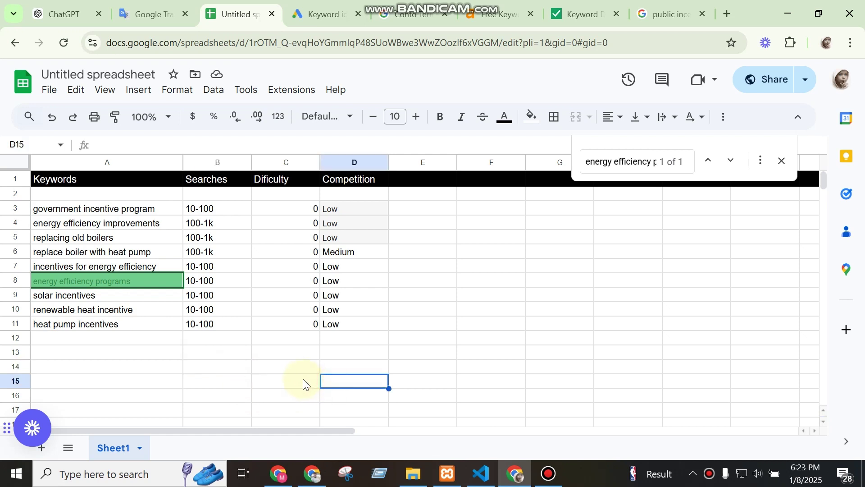
pyautogui.click(226, 381)
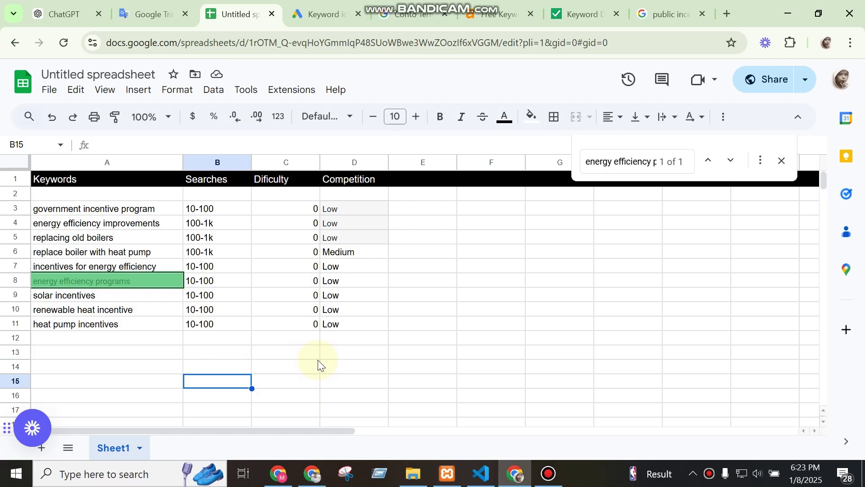
pyautogui.click(496, 381)
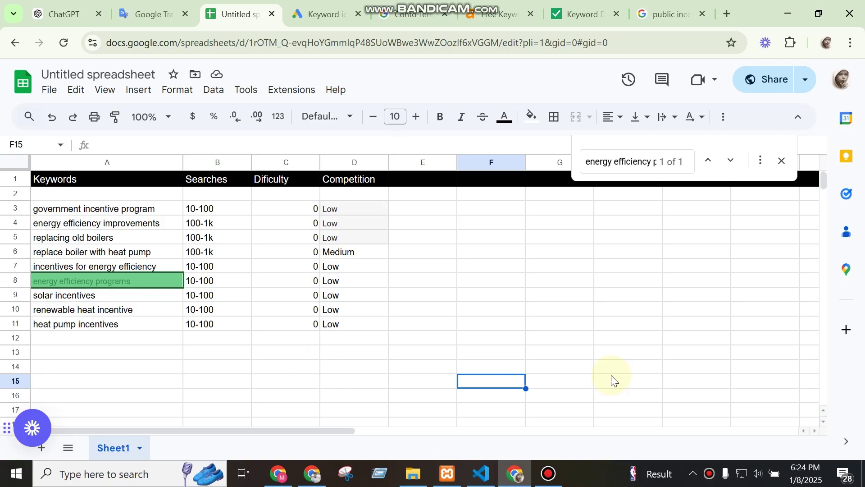
pyautogui.click(549, 473)
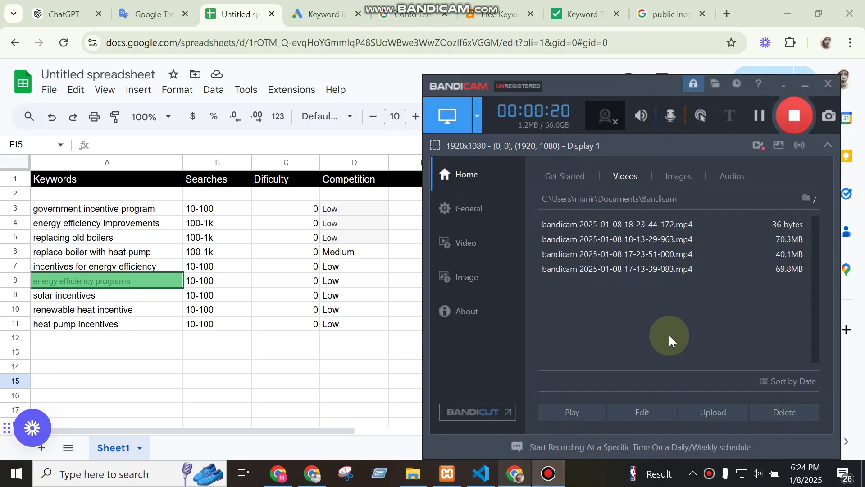